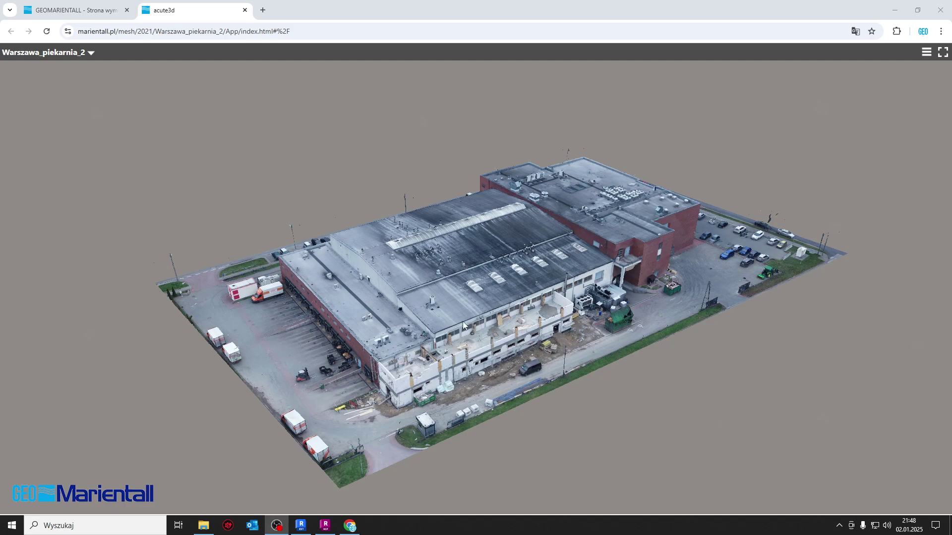
- Orbit and pan the Warszawa_piekarnia_2 mesh through frontal and steep views, looking down onto the main roof
left_click_drag(463, 321, 487, 305)
scroll(487, 303, "up", 5)
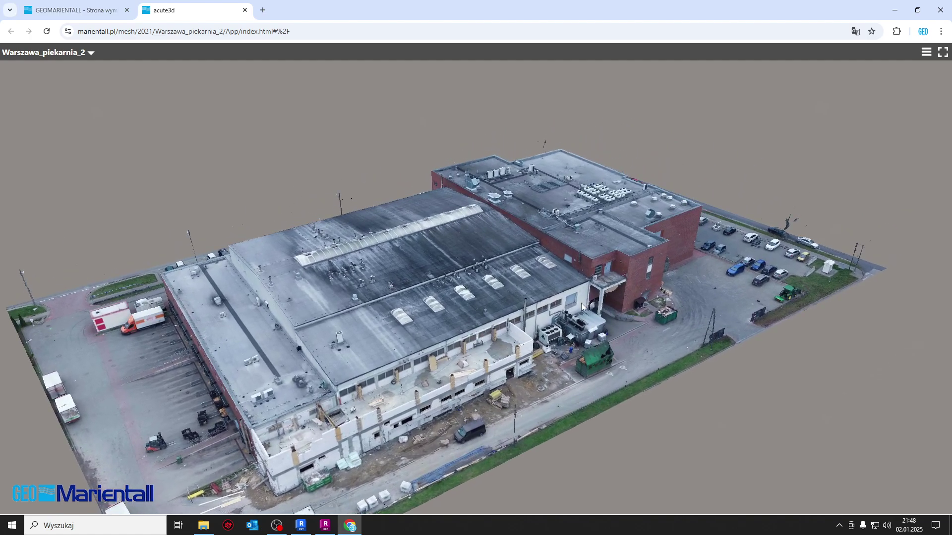
mouse_move(583, 306)
left_mouse_down()
mouse_move(516, 293)
mouse_move(556, 291)
mouse_move(424, 299)
mouse_move(497, 282)
mouse_move(552, 302)
left_mouse_up()
right_click_drag(549, 317, 662, 296)
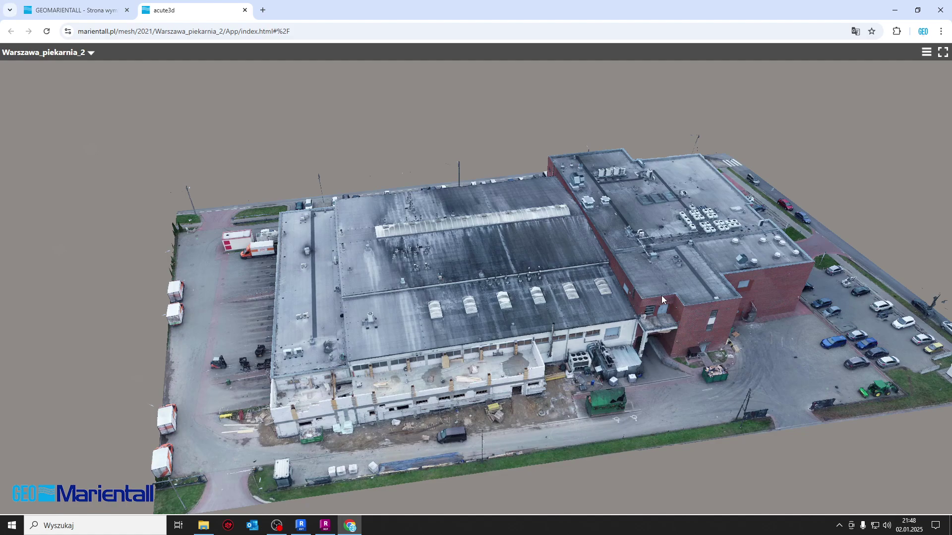
mouse_move(627, 279)
left_mouse_down()
mouse_move(539, 284)
mouse_move(516, 271)
mouse_move(470, 269)
left_mouse_up()
mouse_move(435, 273)
right_mouse_down()
mouse_move(536, 268)
mouse_move(425, 255)
mouse_move(456, 272)
mouse_move(540, 265)
mouse_move(410, 285)
right_mouse_up()
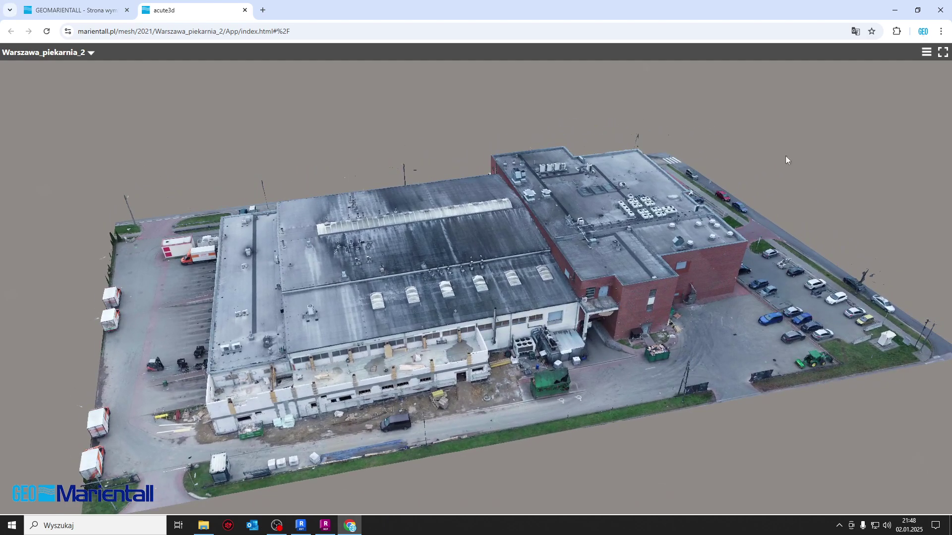
mouse_move(786, 159)
left_mouse_down()
mouse_move(650, 199)
mouse_move(586, 195)
mouse_move(622, 172)
left_mouse_up()
scroll(540, 177, "up", 2)
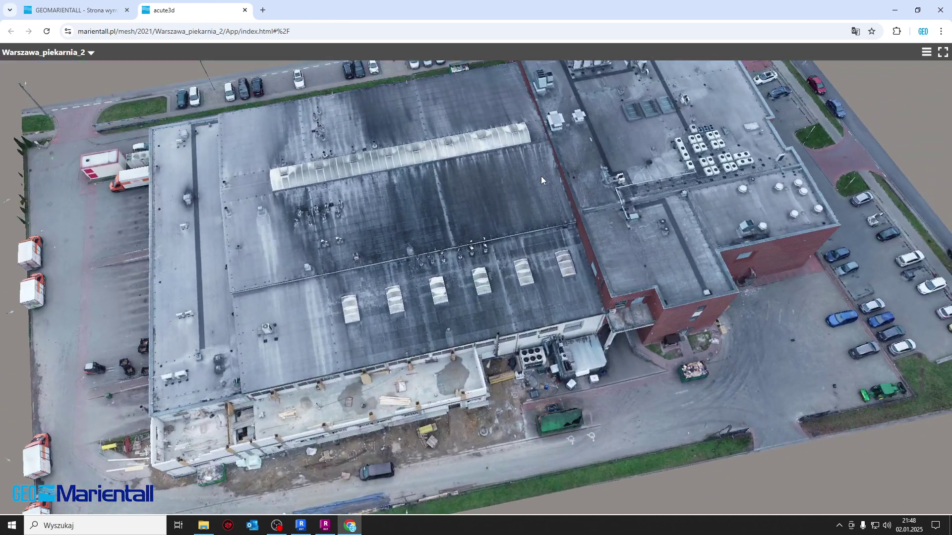
scroll(540, 176, "down", 3)
- Tilt back to the whole building, orbiting past the parking lots and the opposite side
left_click_drag(644, 248, 626, 340)
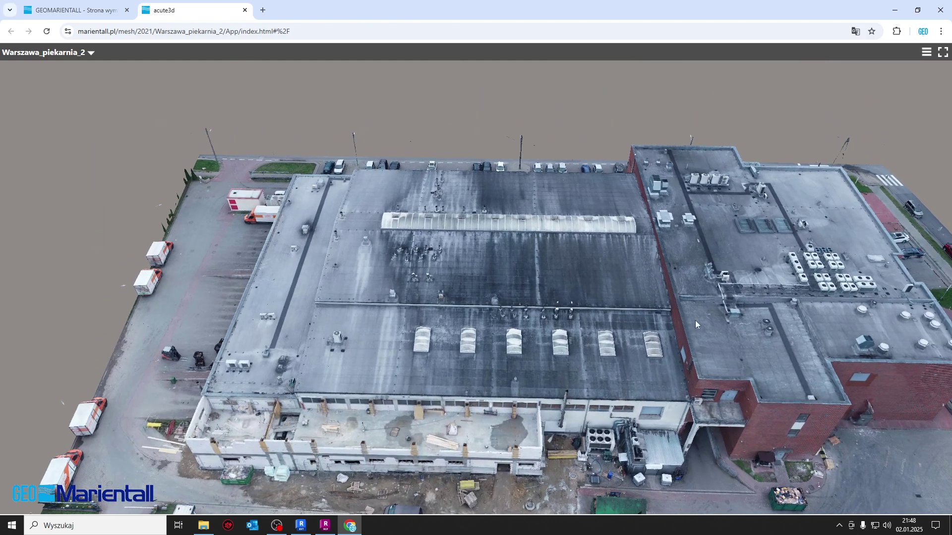
mouse_move(695, 320)
right_mouse_down()
mouse_move(507, 301)
mouse_move(476, 322)
mouse_move(494, 318)
right_mouse_up()
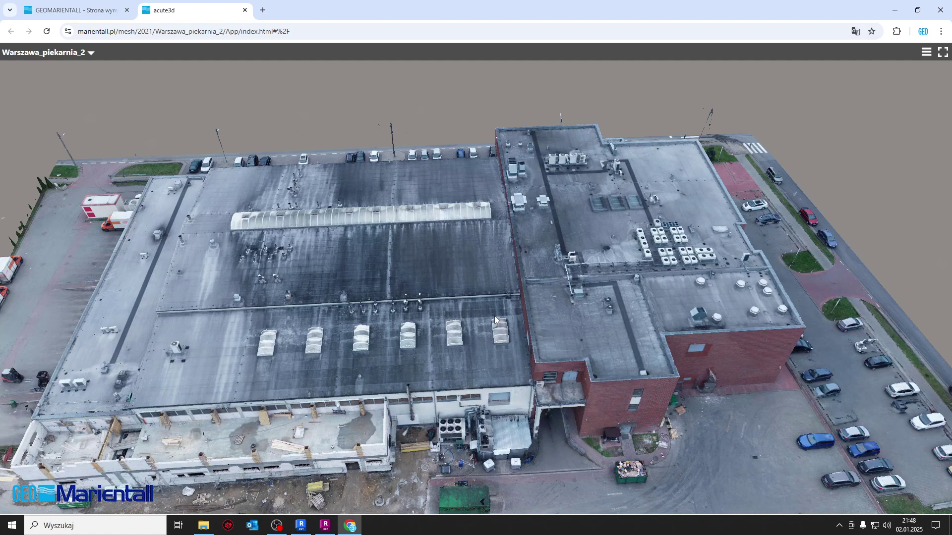
right_click_drag(550, 325, 610, 322)
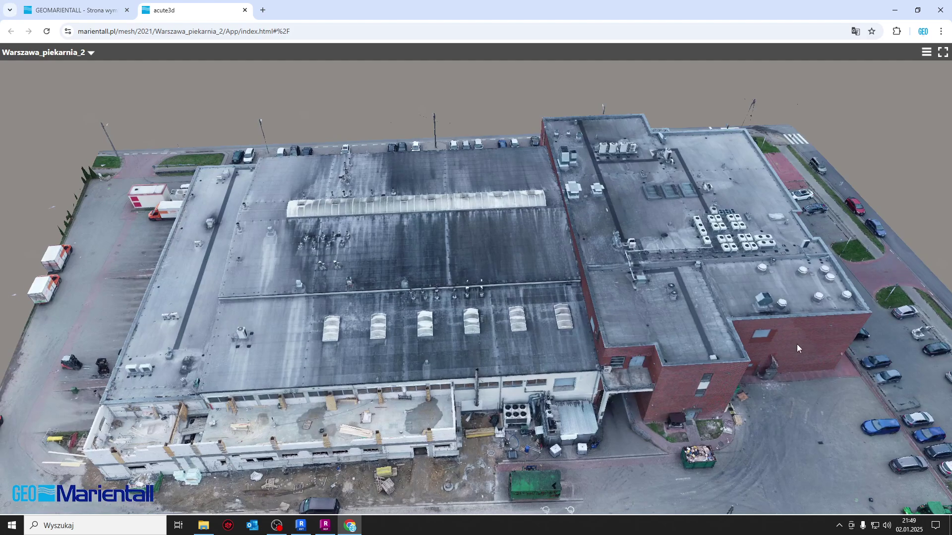
mouse_move(319, 335)
left_mouse_down()
mouse_move(602, 300)
mouse_move(402, 317)
left_mouse_up()
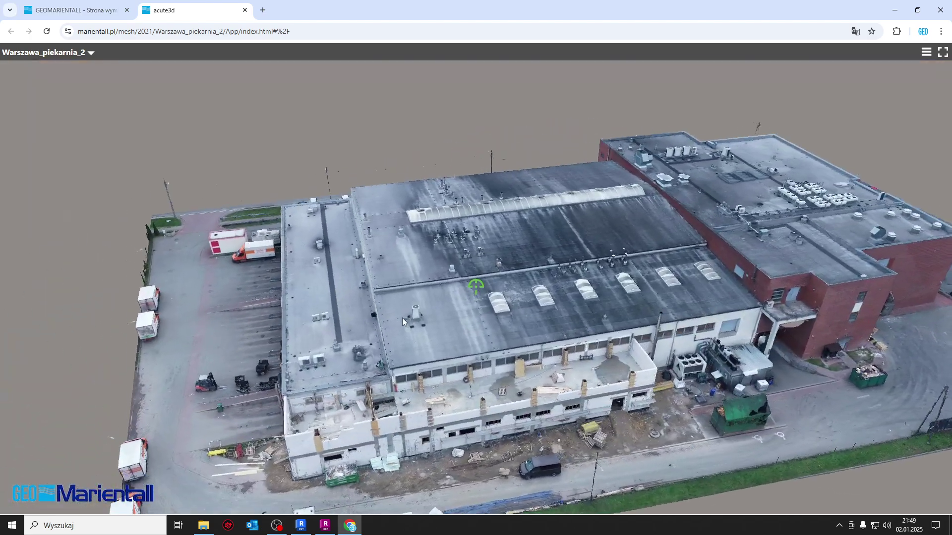
mouse_move(552, 293)
left_mouse_down()
mouse_move(460, 288)
mouse_move(445, 322)
mouse_move(539, 371)
left_mouse_up()
scroll(539, 370, "down", 3)
scroll(539, 371, "down", 2)
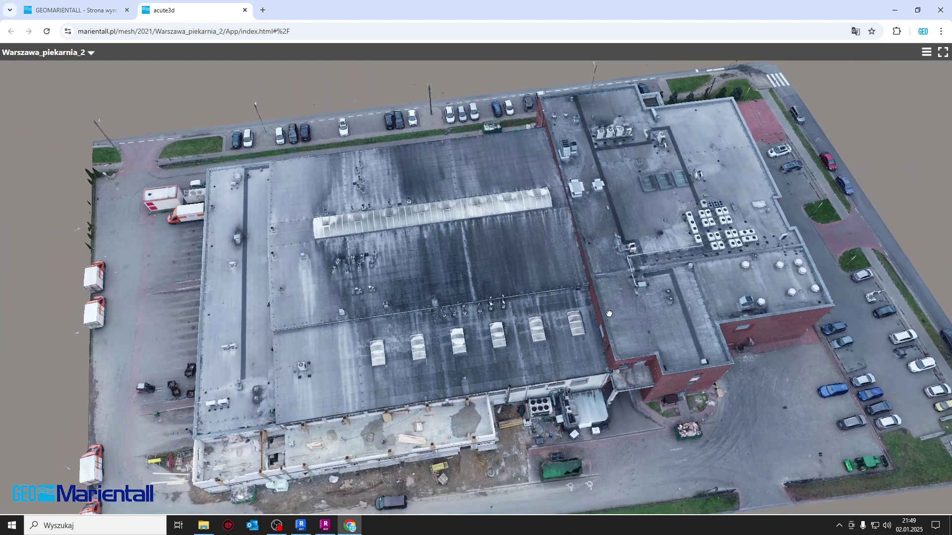
scroll(733, 328, "up", 2)
scroll(719, 327, "down", 2)
scroll(680, 322, "up", 2)
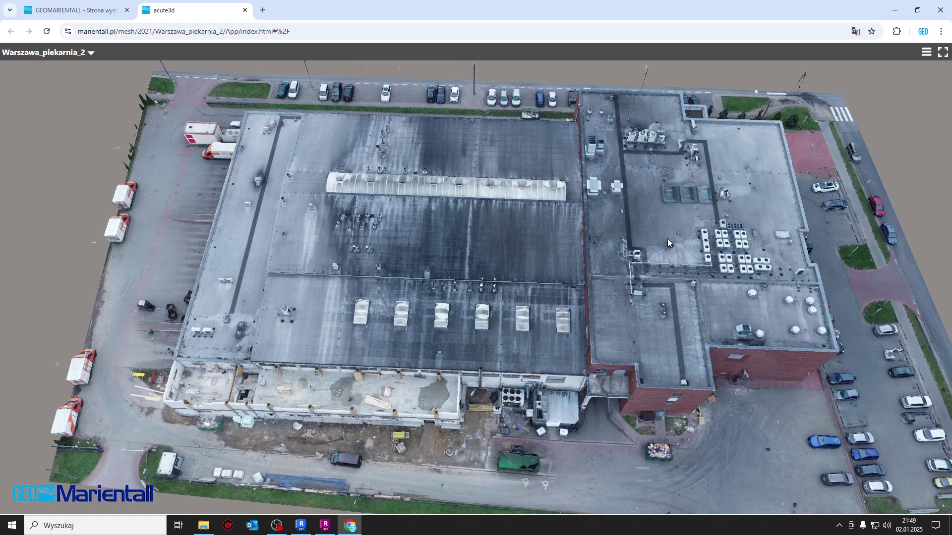
- Use Measurements > Distance across the main roof: 34.5674 m with a 2.7560 m height difference
left_click(925, 52)
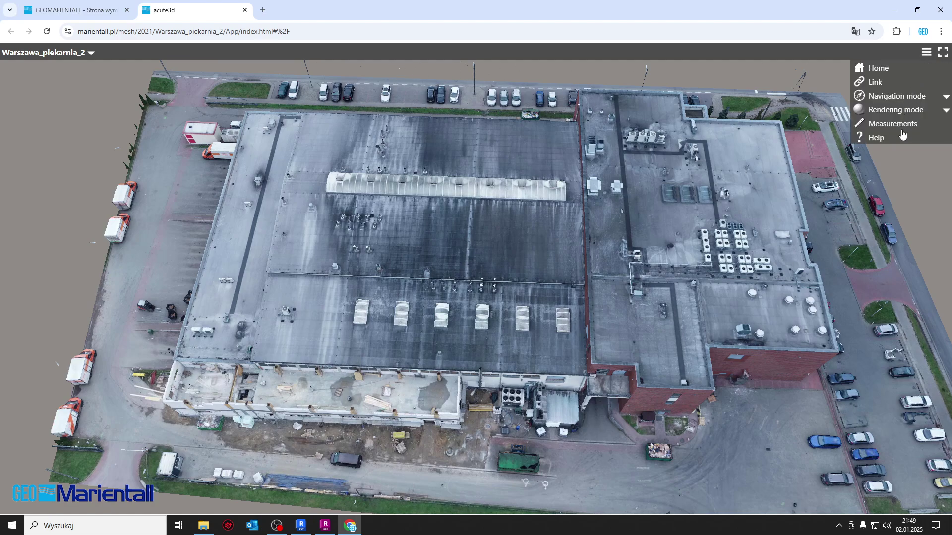
left_click(901, 128)
left_click(333, 217)
left_click(515, 257)
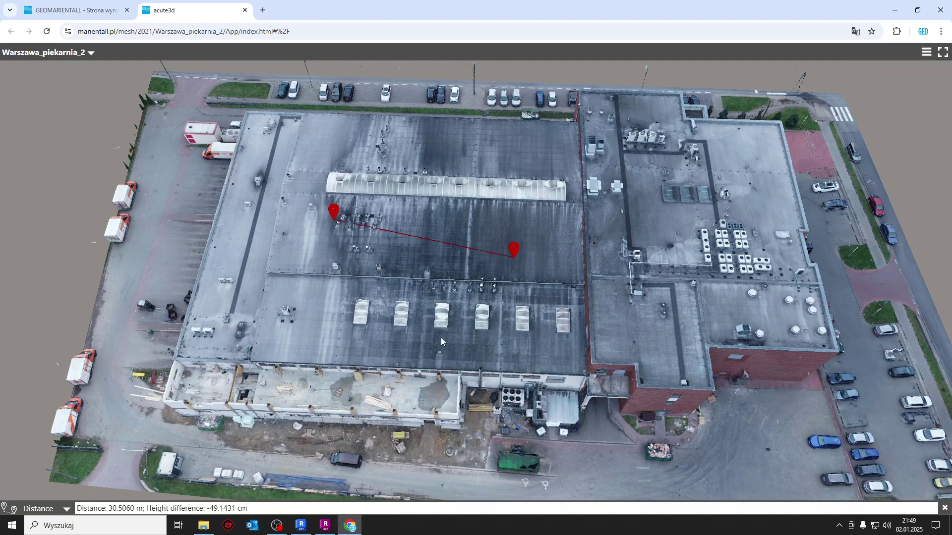
left_click(439, 340)
left_click(532, 172)
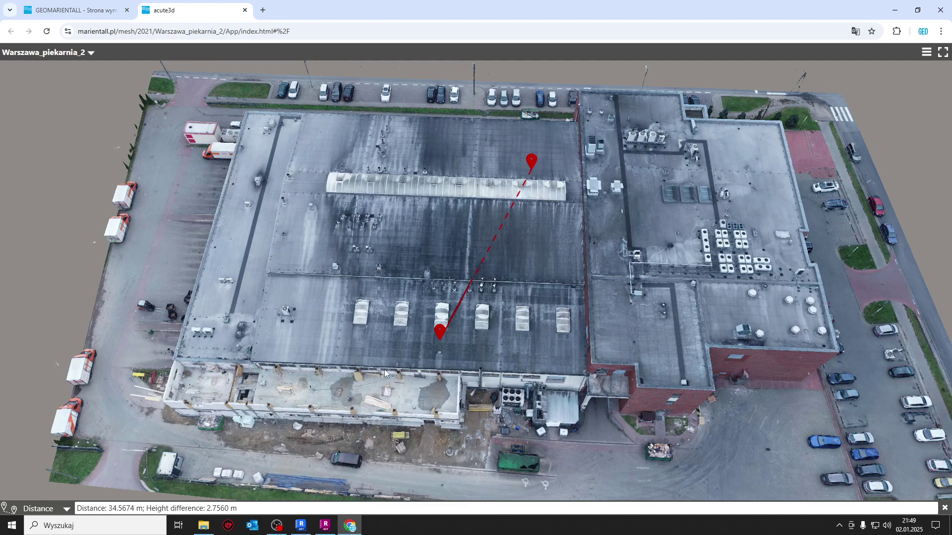
left_click_drag(403, 366, 399, 368)
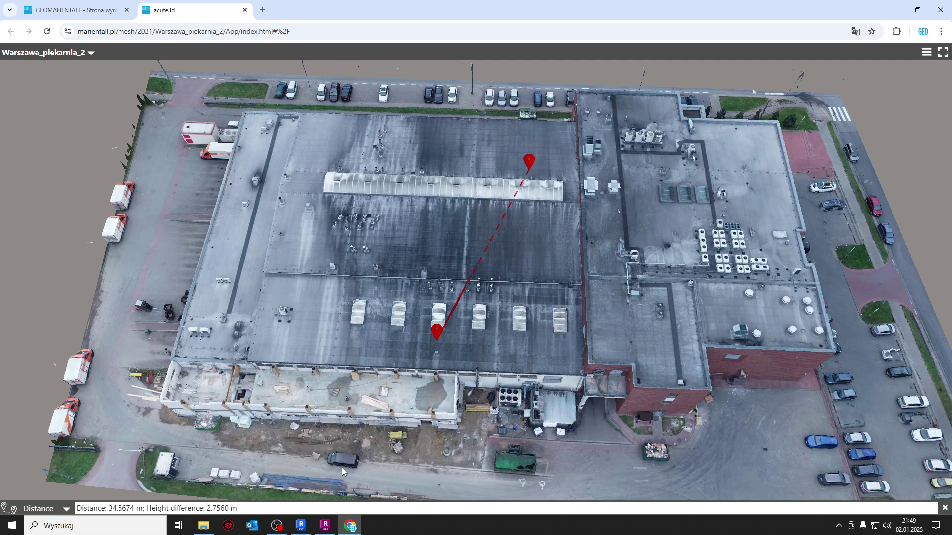
- In ReCap Pro, orbit the warszawa piekarnia2 point cloud to view its side walls, parking and loading dock
left_click(328, 525)
left_click_drag(402, 275, 409, 241)
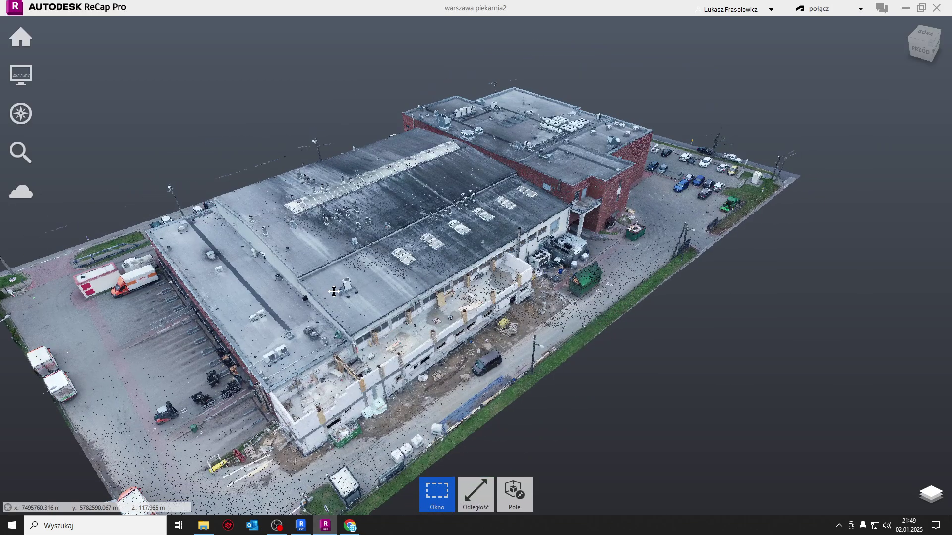
middle_click_drag(410, 241, 368, 302)
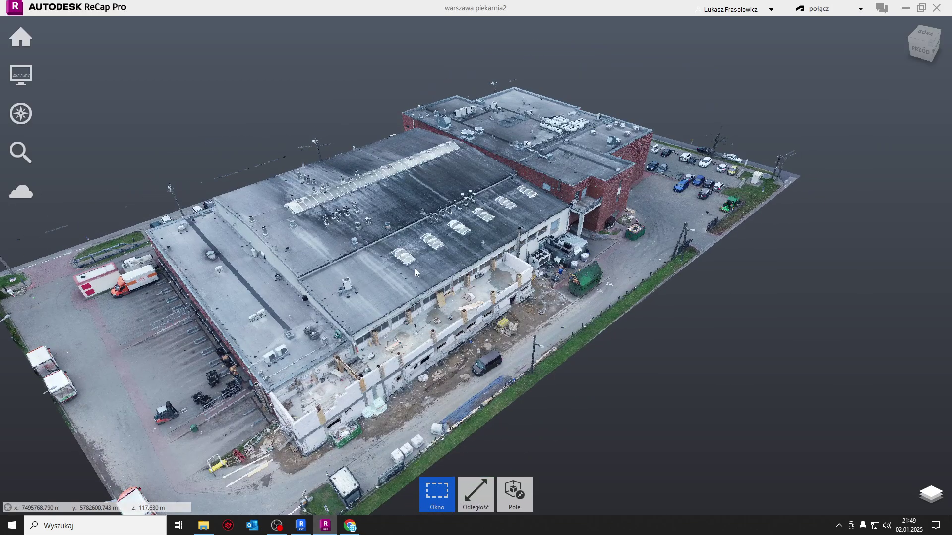
scroll(555, 224, "up", 5)
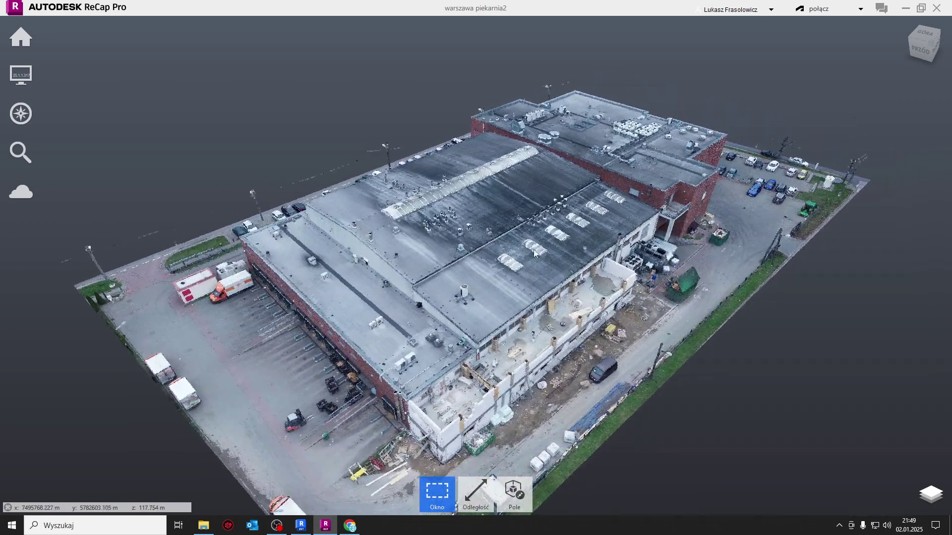
scroll(554, 224, "up", 2)
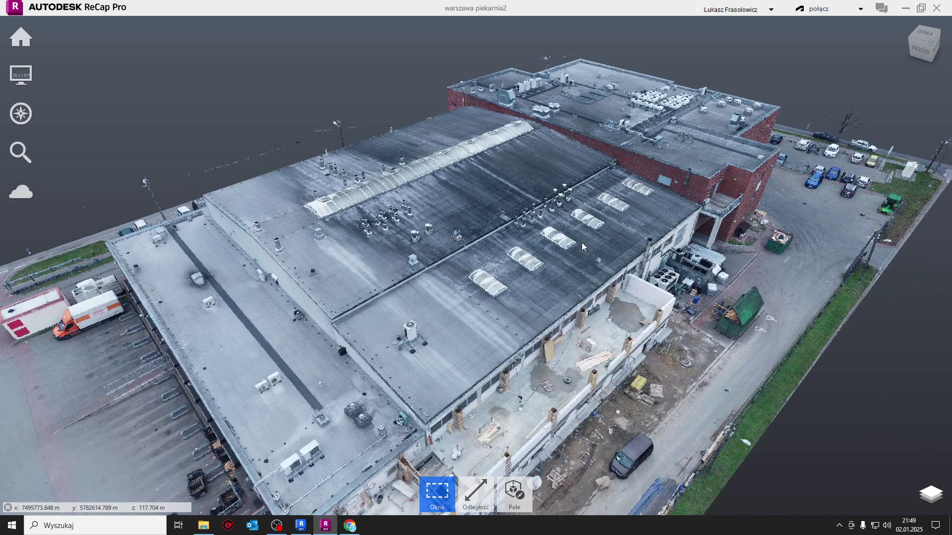
left_click_drag(581, 242, 664, 237)
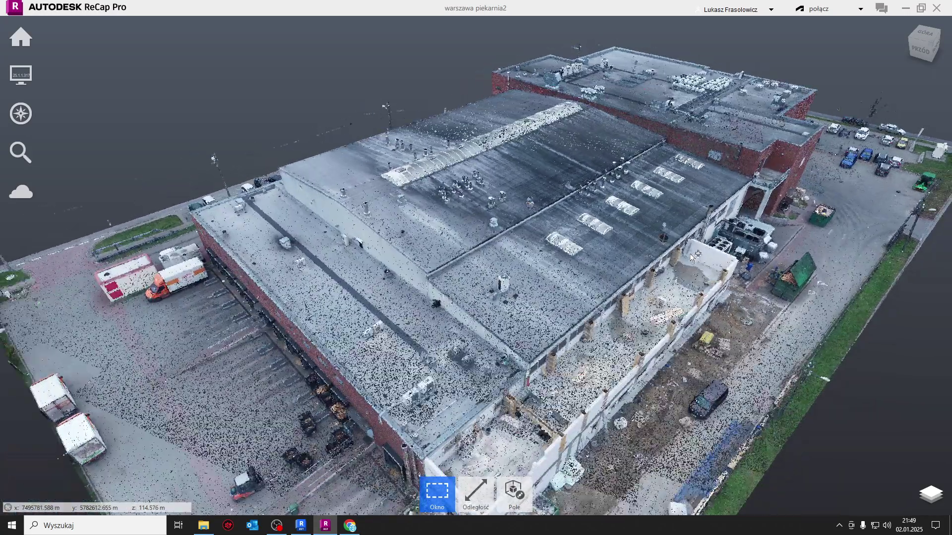
mouse_move(689, 254)
left_mouse_down()
mouse_move(529, 251)
mouse_move(652, 210)
left_mouse_up()
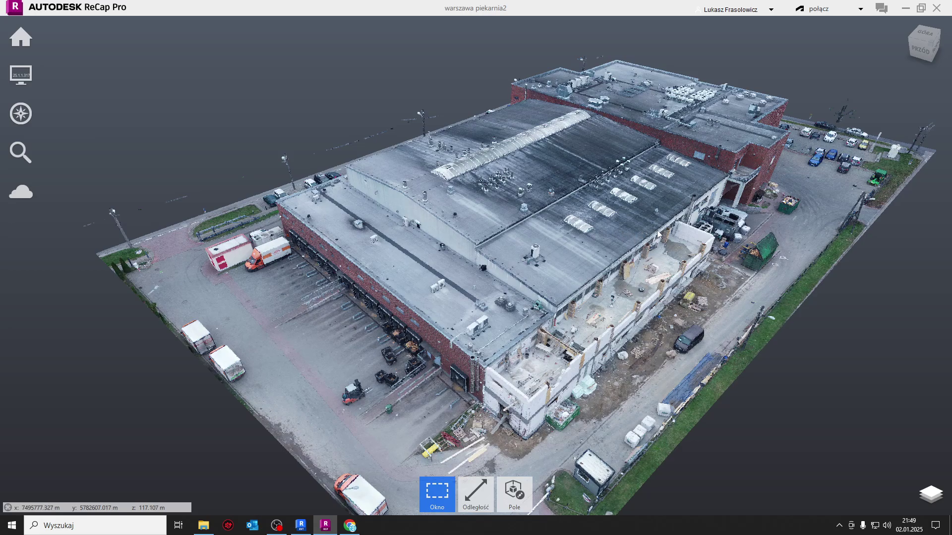
mouse_move(625, 235)
left_mouse_down()
mouse_move(415, 318)
mouse_move(564, 313)
left_mouse_up()
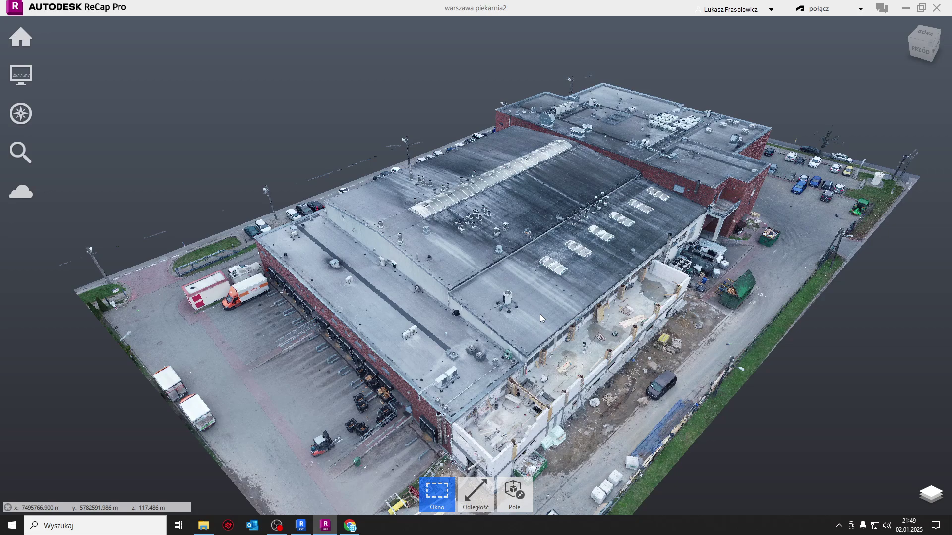
left_click_drag(457, 317, 177, 475)
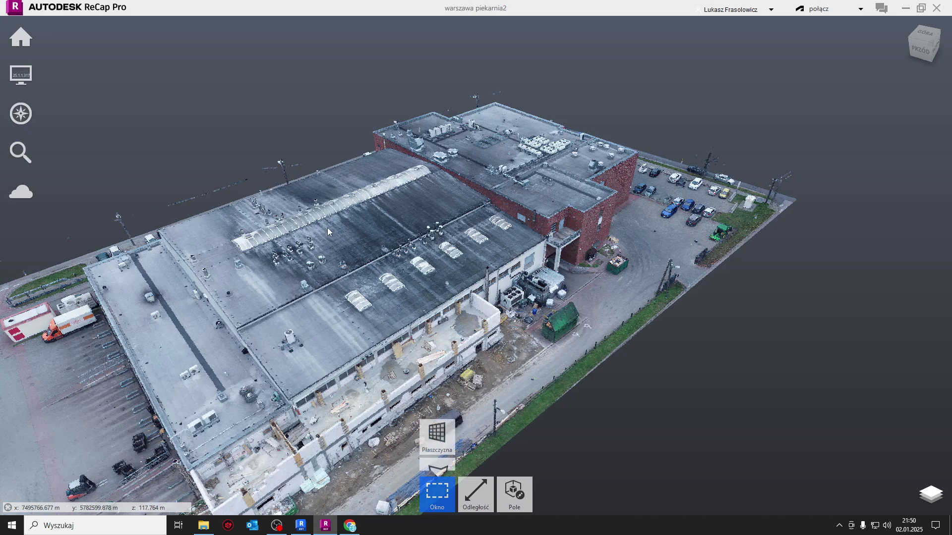
left_click_drag(358, 206, 511, 158)
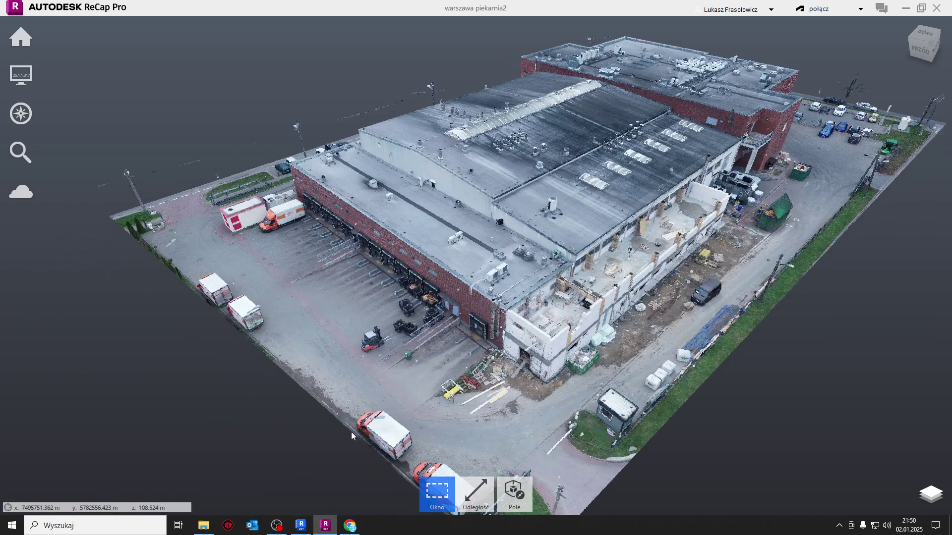
mouse_move(300, 525)
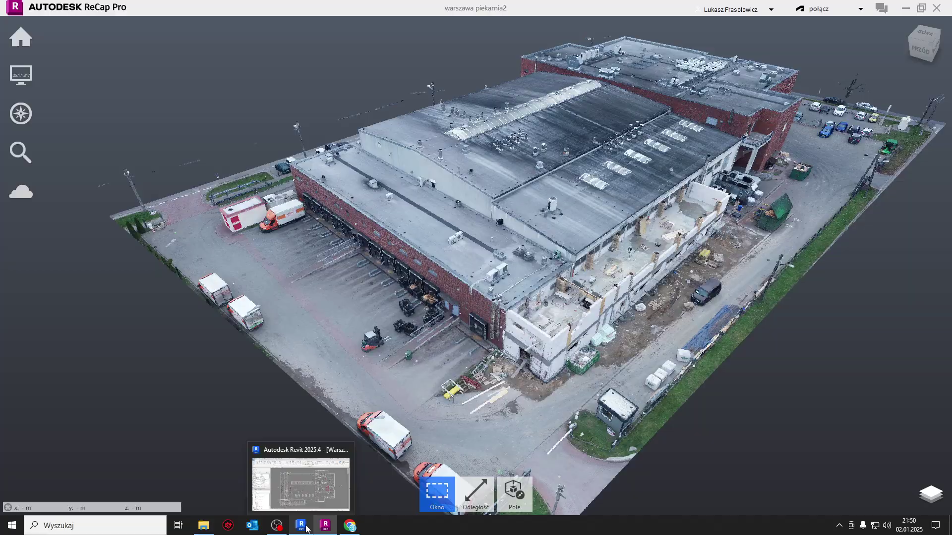
- Switch to Revit and zoom out to see the whole DWG on Poziom 2 - inwentaryzacja
left_click(307, 529)
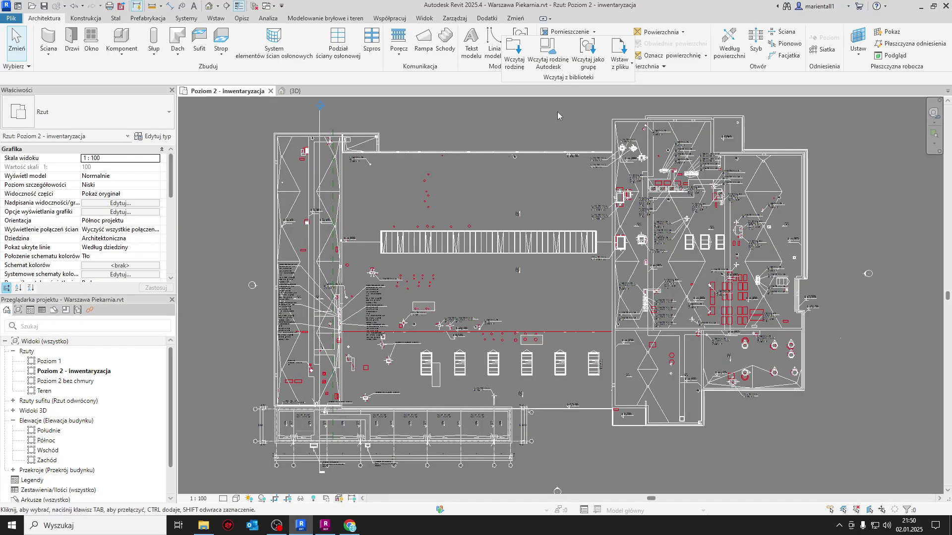
scroll(548, 363, "down", 1)
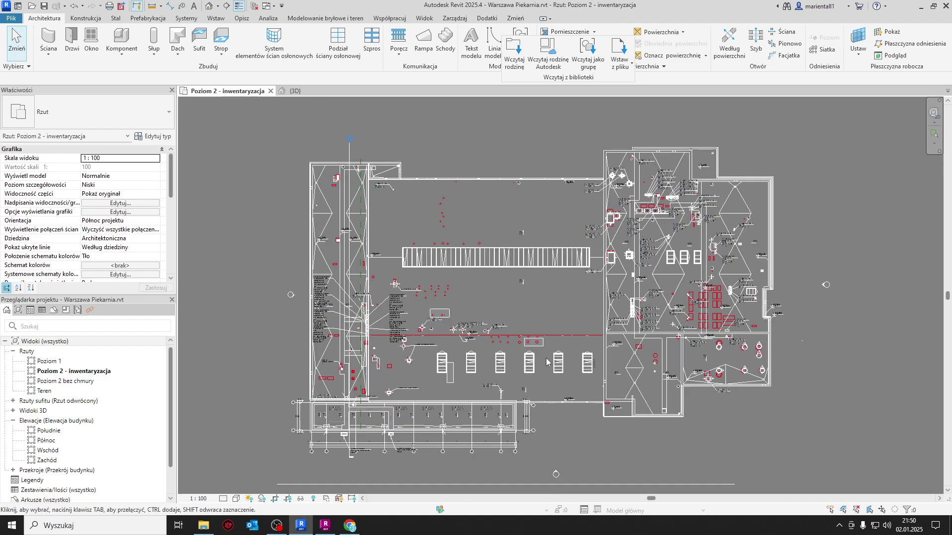
scroll(548, 364, "down", 1)
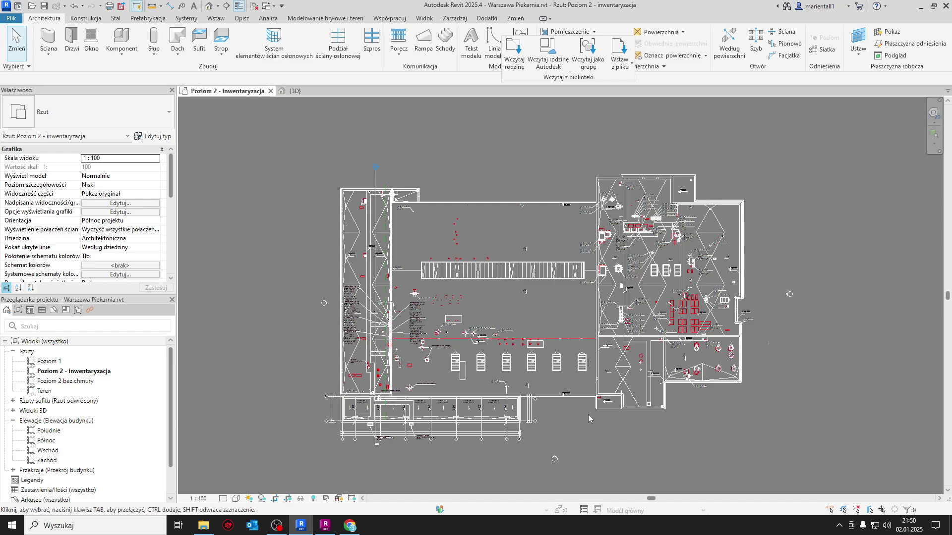
- Enable 'Show point clouds in this view' on the VG Point Clouds tab for this plan
key("v")
key("v")
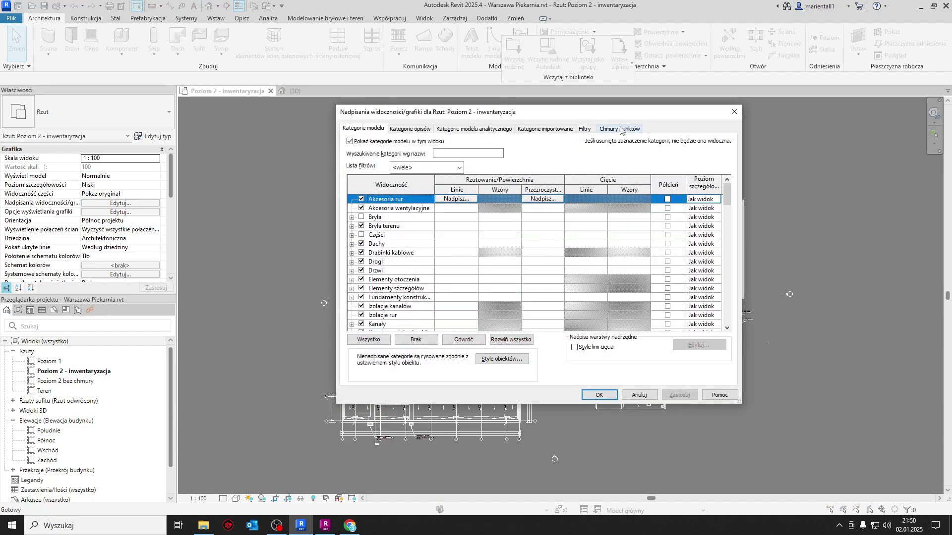
left_click(620, 128)
left_click(350, 142)
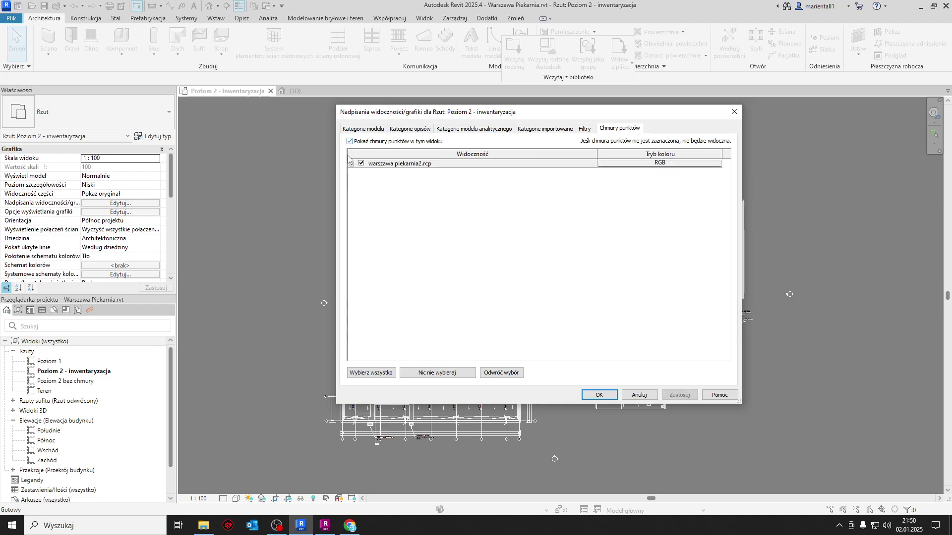
left_click(598, 395)
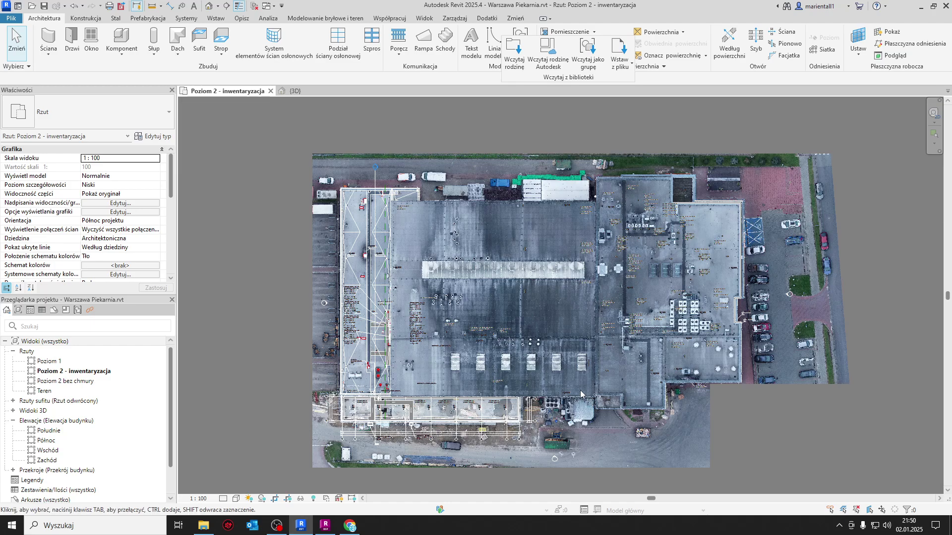
scroll(580, 389, "up", 2)
scroll(580, 390, "up", 2)
scroll(521, 383, "down", 1)
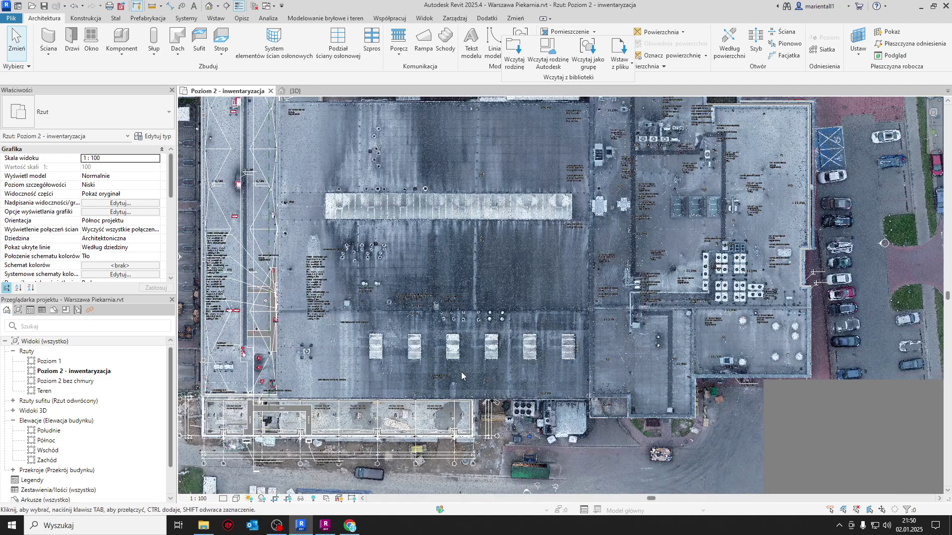
scroll(516, 365, "down", 1)
scroll(516, 364, "down", 1)
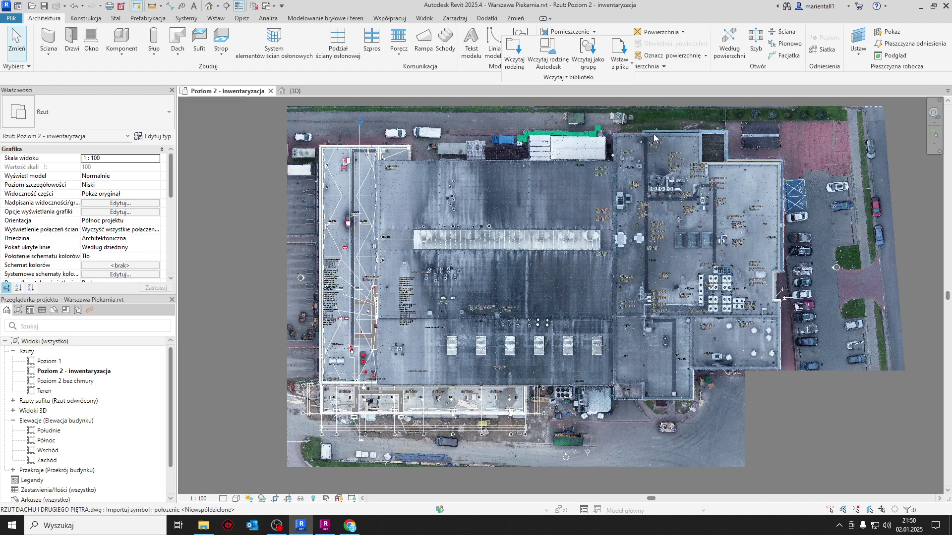
- Zoom and pan across the roof to inspect the point cloud over the DWG linework
scroll(438, 283, "up", 4)
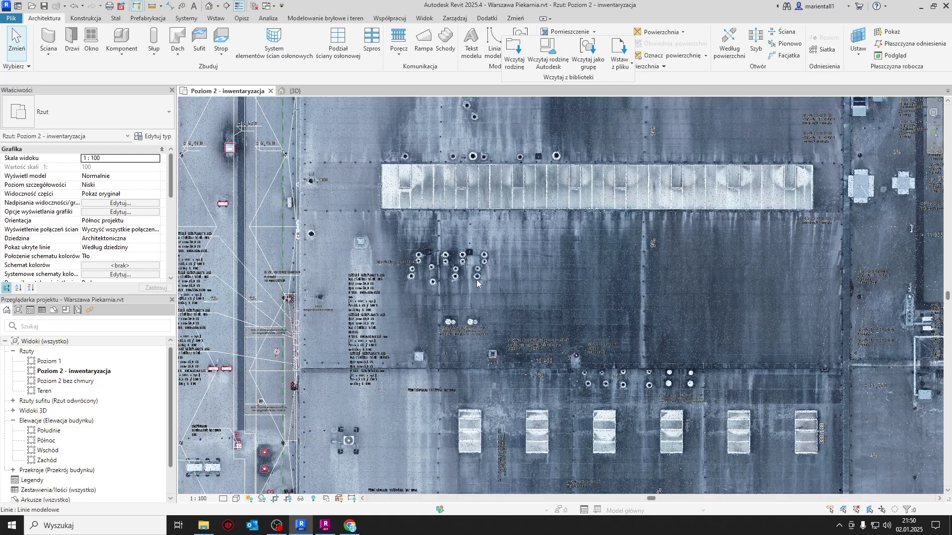
scroll(477, 280, "down", 1)
scroll(477, 281, "down", 2)
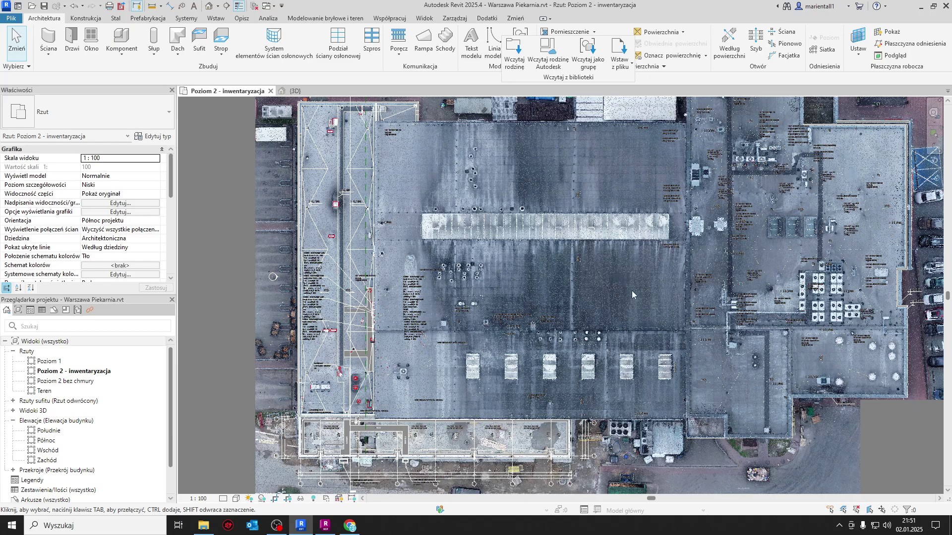
scroll(631, 291, "down", 1)
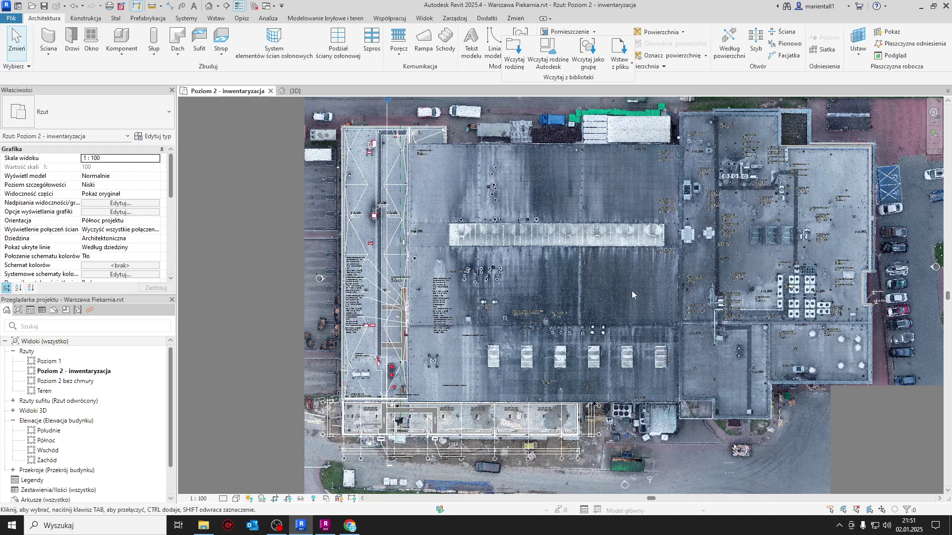
scroll(598, 280, "down", 1)
scroll(720, 275, "up", 1)
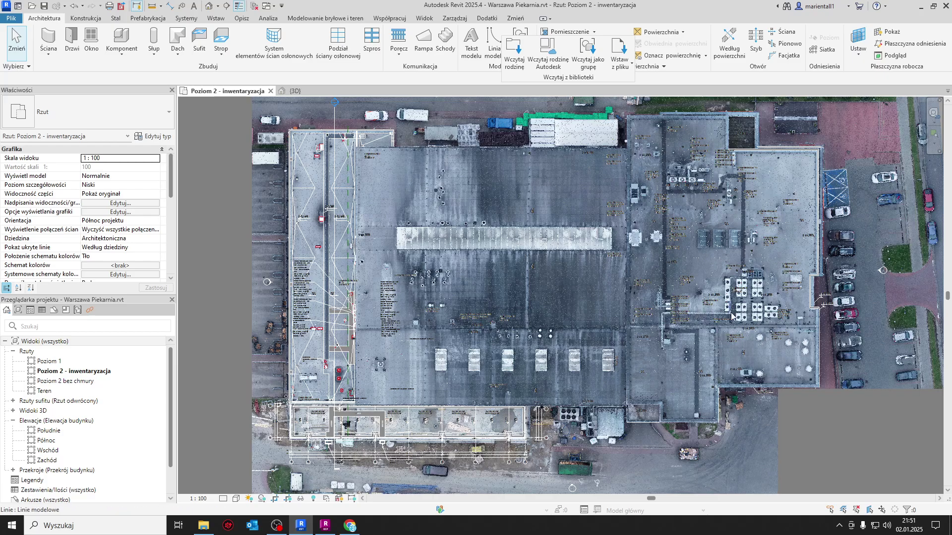
middle_click_drag(703, 318, 703, 319)
scroll(703, 318, "up", 1)
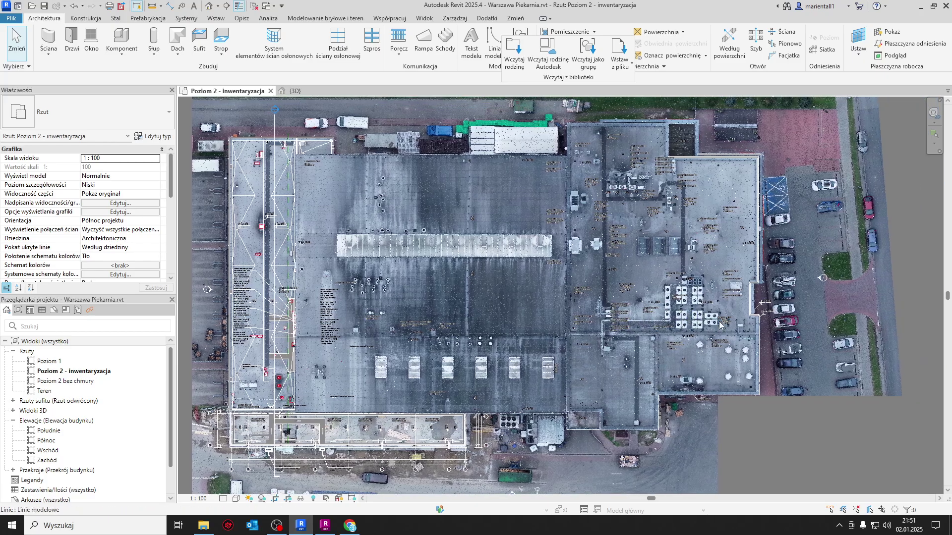
scroll(700, 323, "up", 1)
scroll(697, 326, "up", 1)
scroll(699, 330, "up", 1)
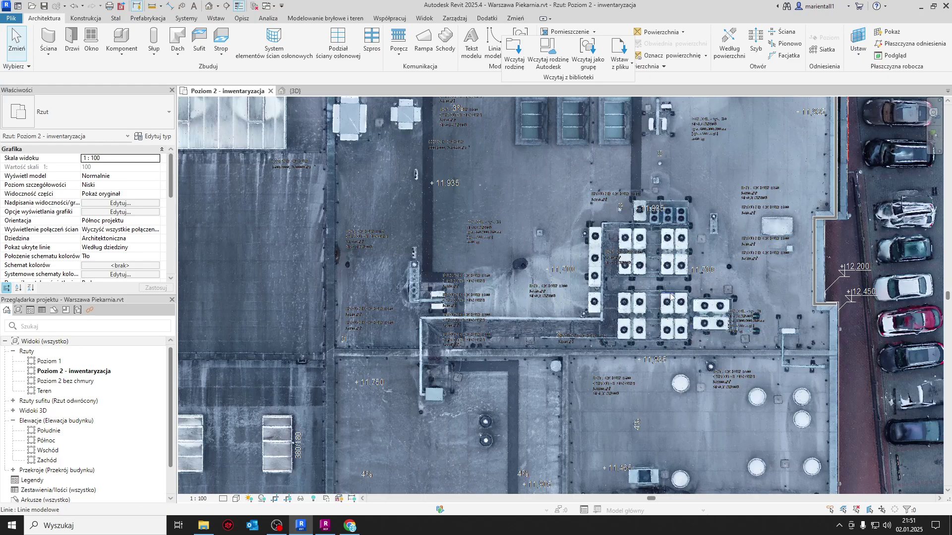
scroll(707, 349, "up", 1)
scroll(751, 268, "up", 1, "ctrl")
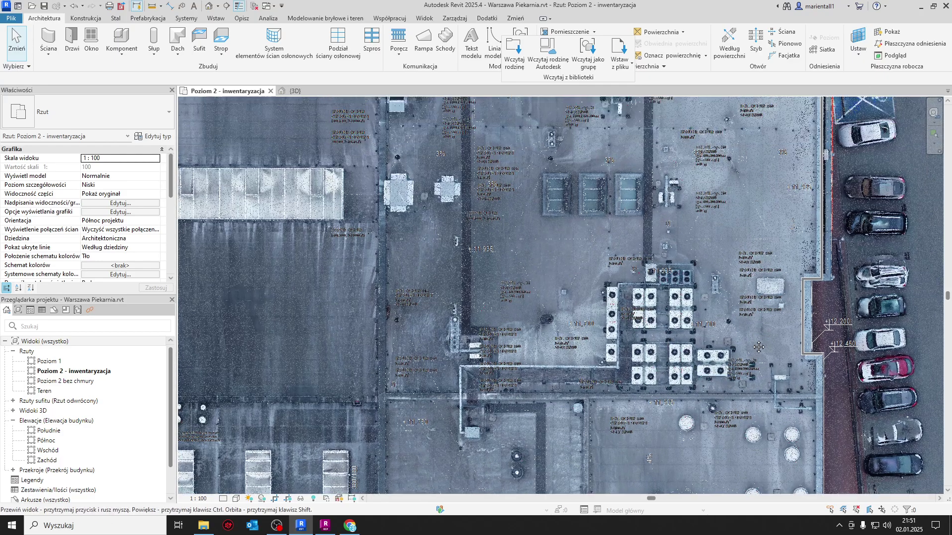
scroll(753, 238, "up", 2, "ctrl")
scroll(753, 236, "left", 4, "shift")
scroll(753, 236, "down", 1, "ctrl")
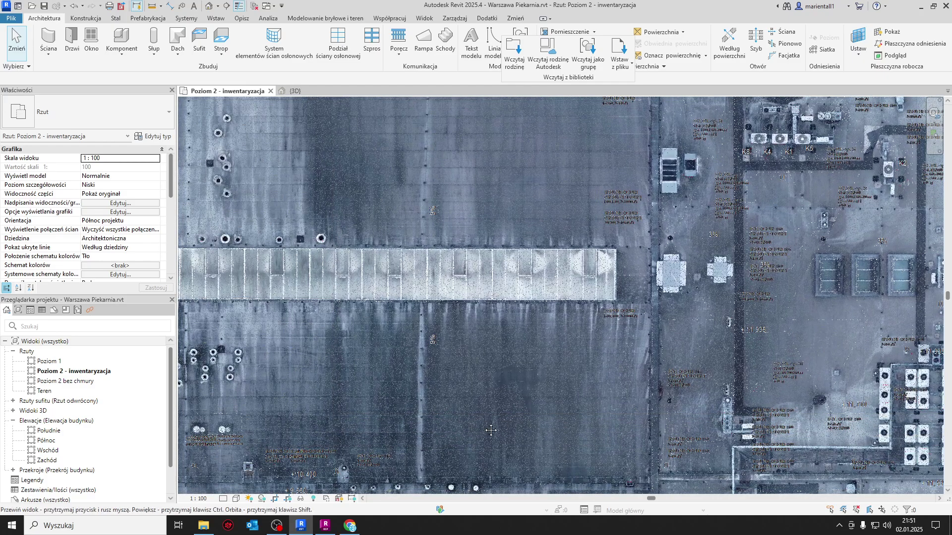
scroll(638, 329, "left", 3, "shift")
scroll(637, 329, "down", 2, "ctrl")
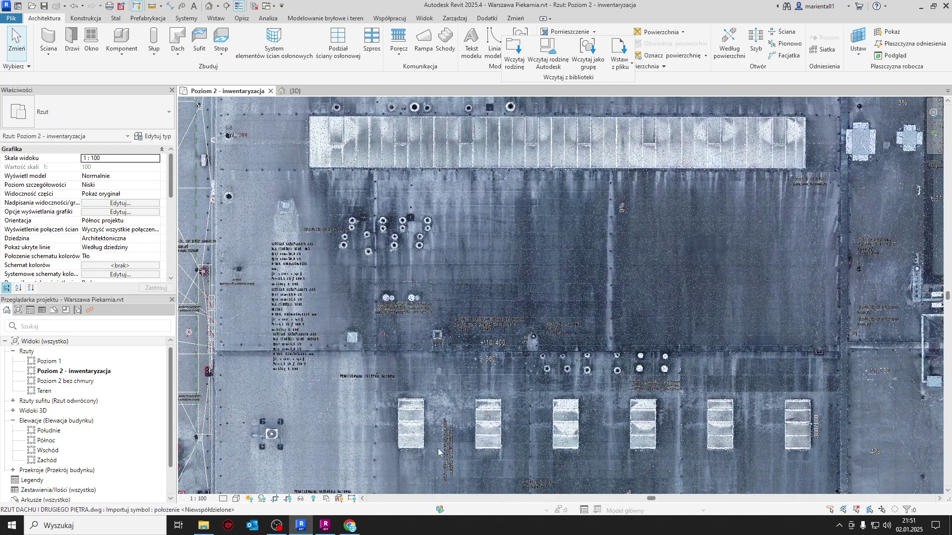
middle_click_drag(376, 297, 534, 333)
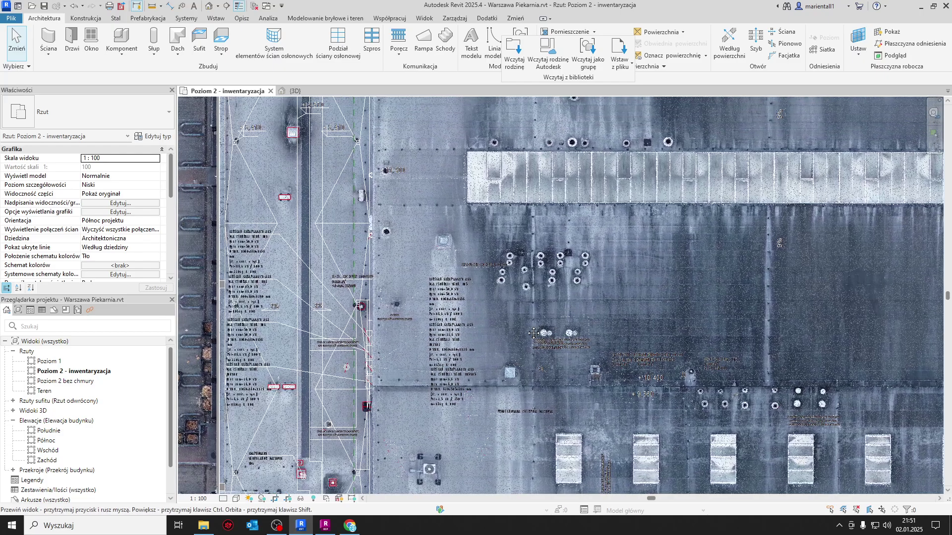
scroll(518, 288, "up", 2)
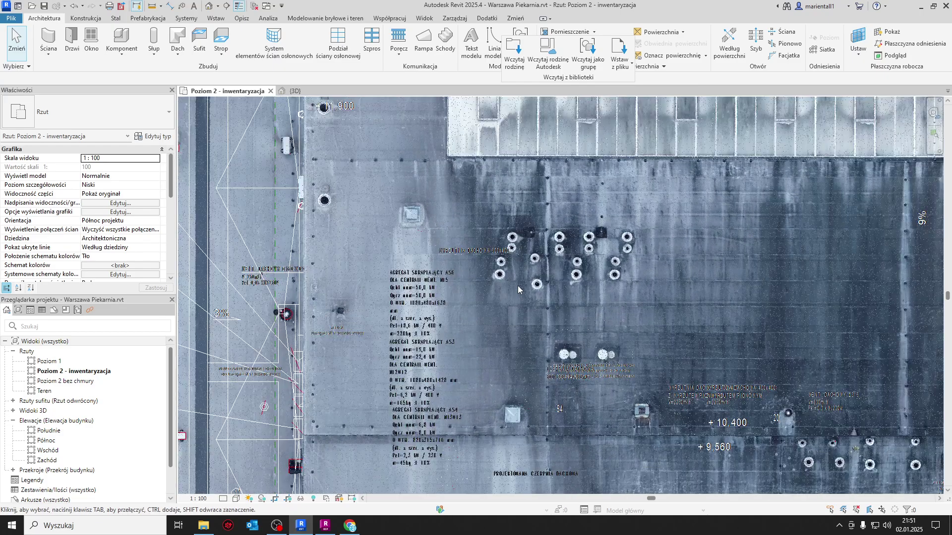
scroll(517, 289, "down", 1)
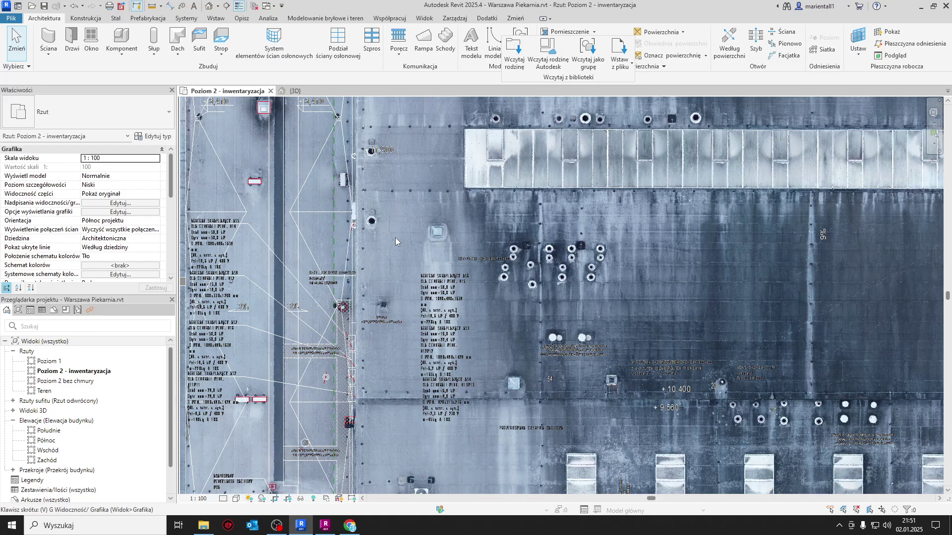
- Uncheck 'Show point clouds in this view' in VG to hide the drone point cloud
key("v")
key("v")
left_click(606, 132)
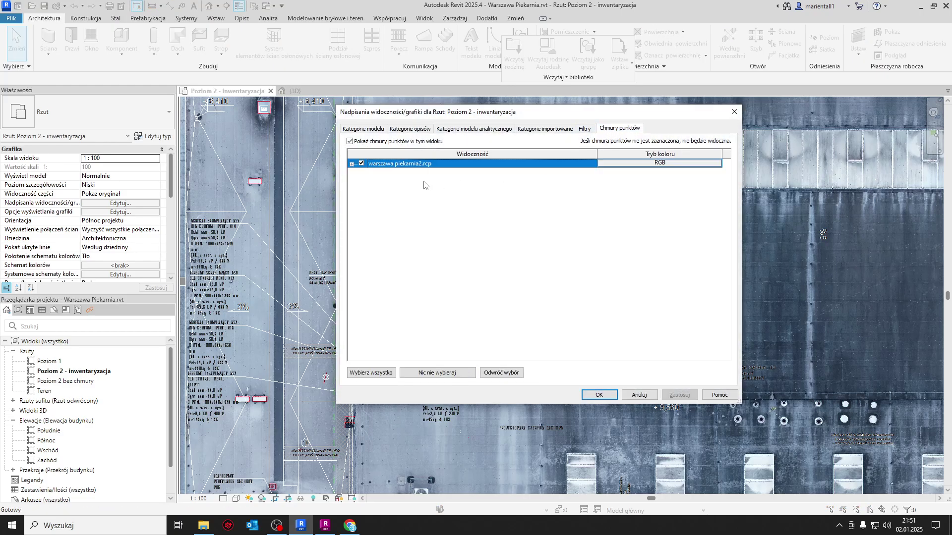
left_click(350, 141)
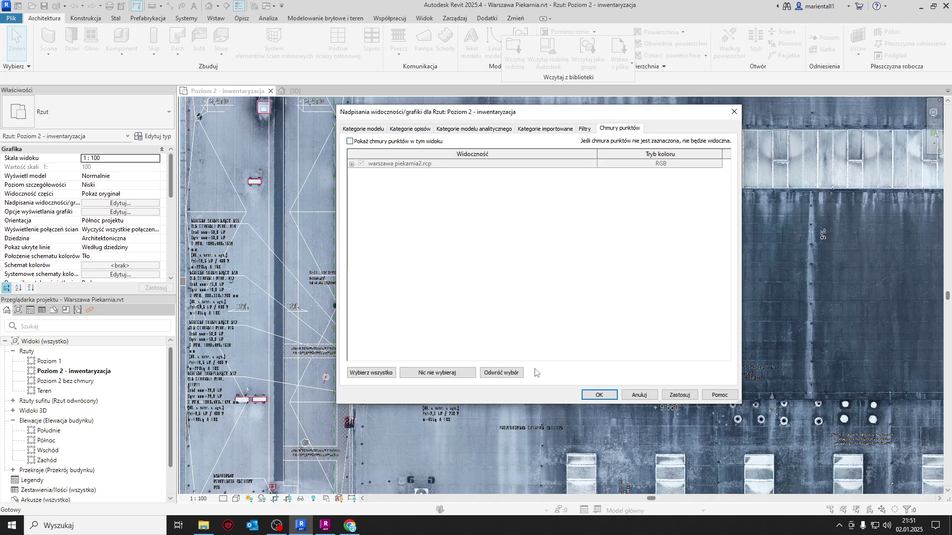
left_click(600, 395)
scroll(597, 393, "down", 3)
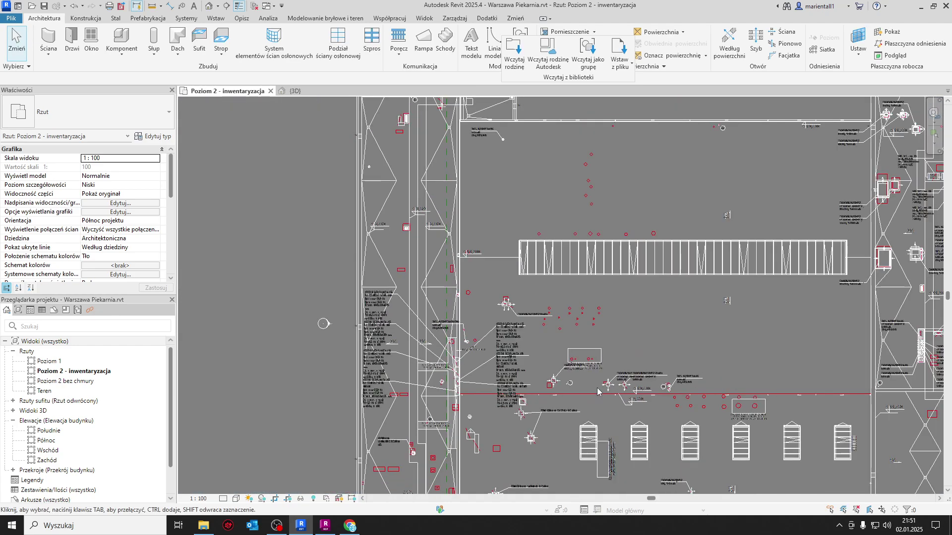
scroll(746, 361, "down", 3)
- Pan and zoom onto the rooftop units K8, K4, K1, K5 and K2
middle_click_drag(746, 361, 610, 344)
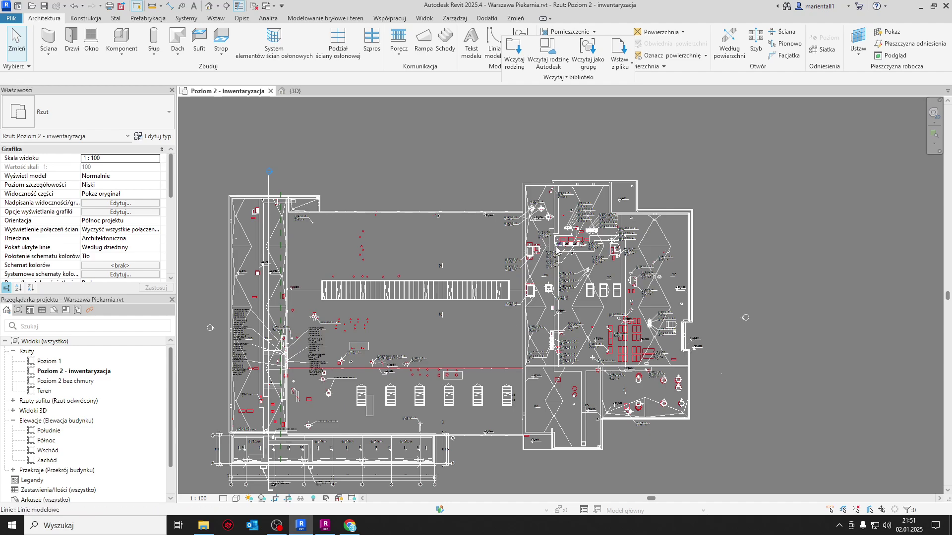
scroll(560, 258, "up", 2)
scroll(560, 258, "up", 2)
scroll(560, 259, "up", 1)
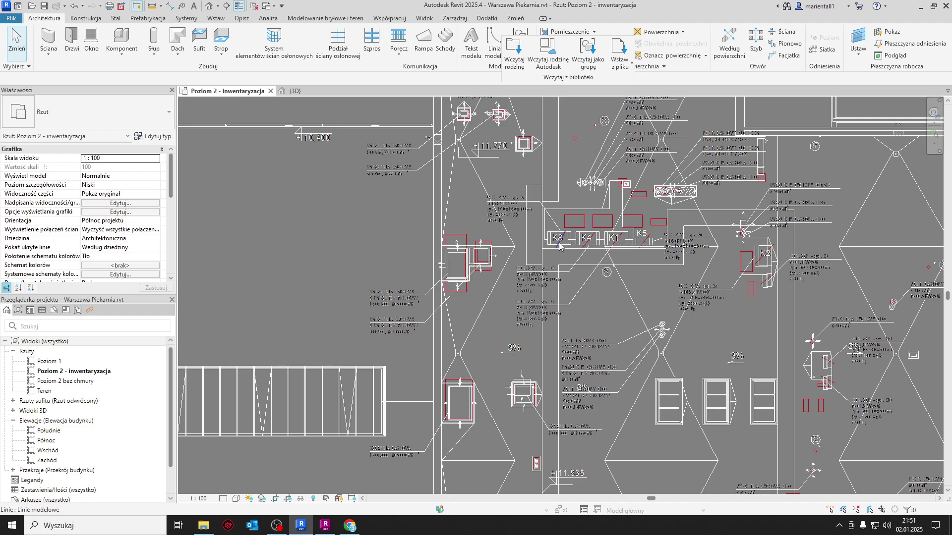
middle_click_drag(569, 249, 486, 270)
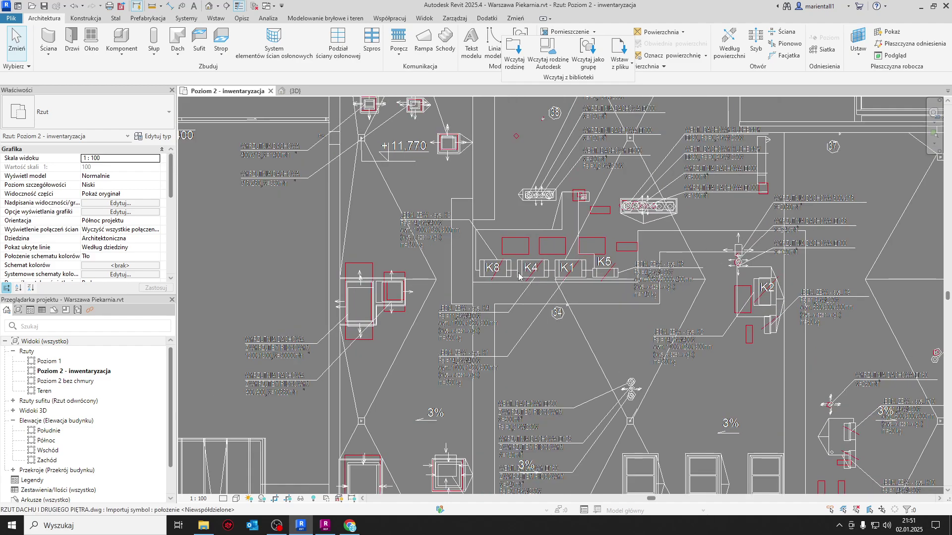
scroll(517, 276, "up", 2)
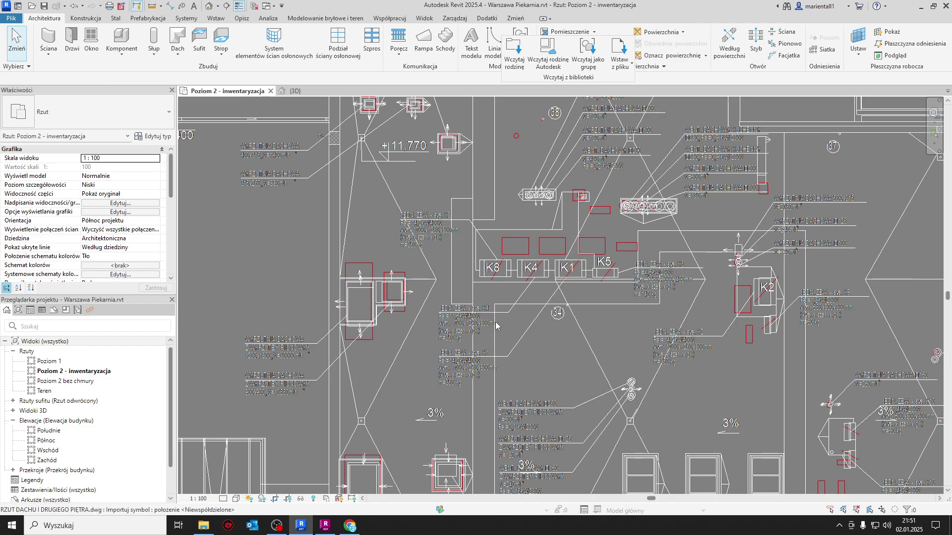
scroll(512, 345, "down", 3)
scroll(535, 445, "up", 2)
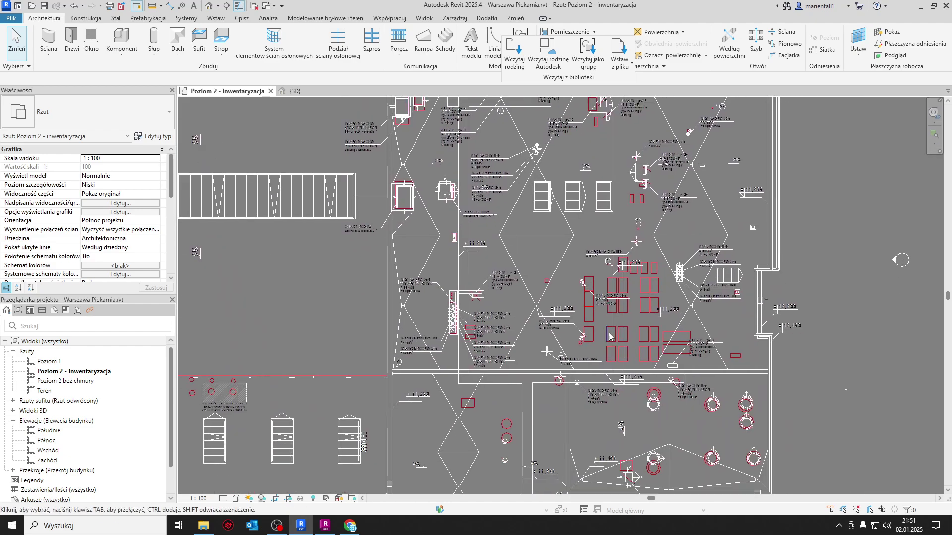
scroll(685, 370, "up", 1)
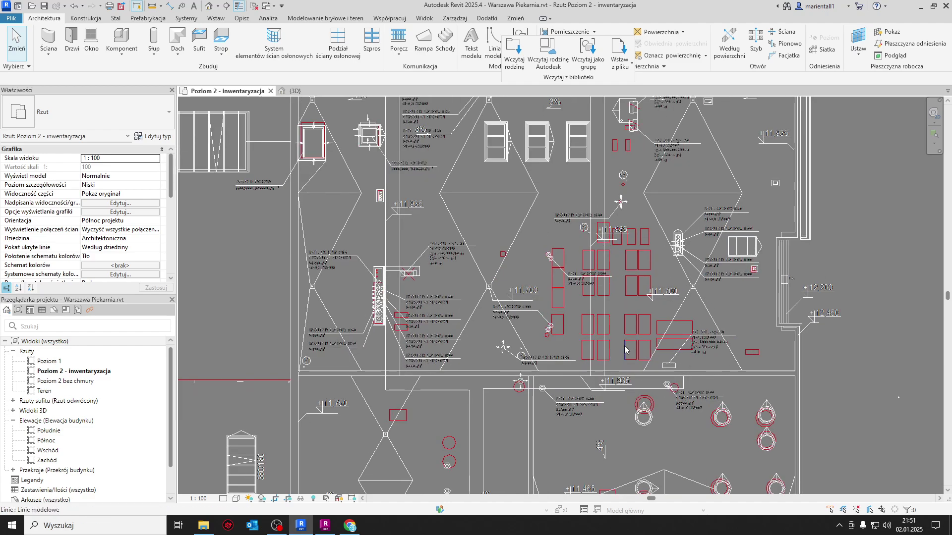
- Turn point clouds back on in the plan through VG's Chmury punktów tab
key("g")
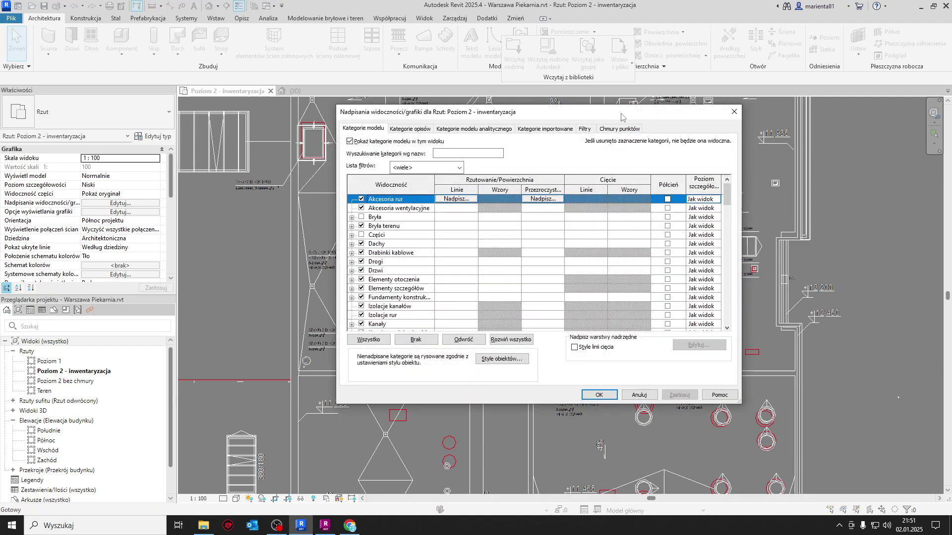
left_click(620, 130)
left_click(349, 141)
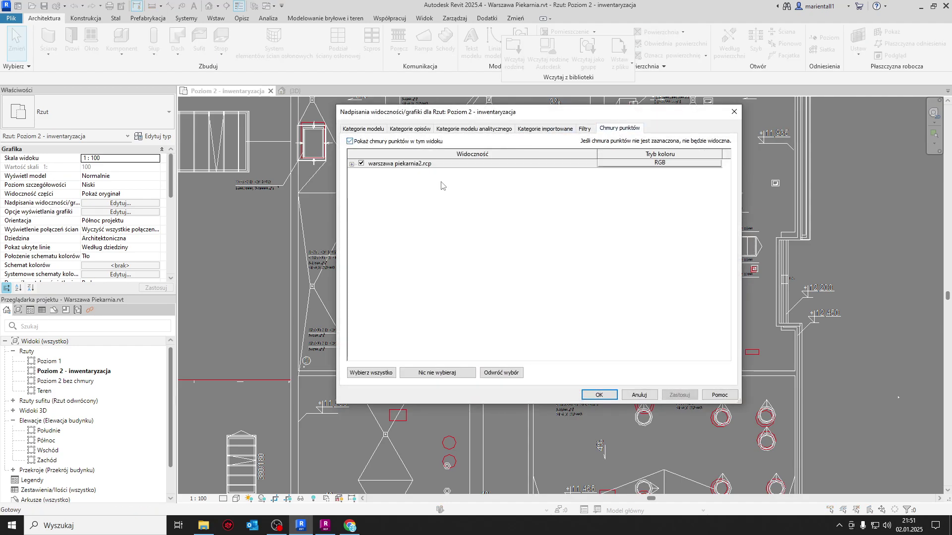
left_click(599, 395)
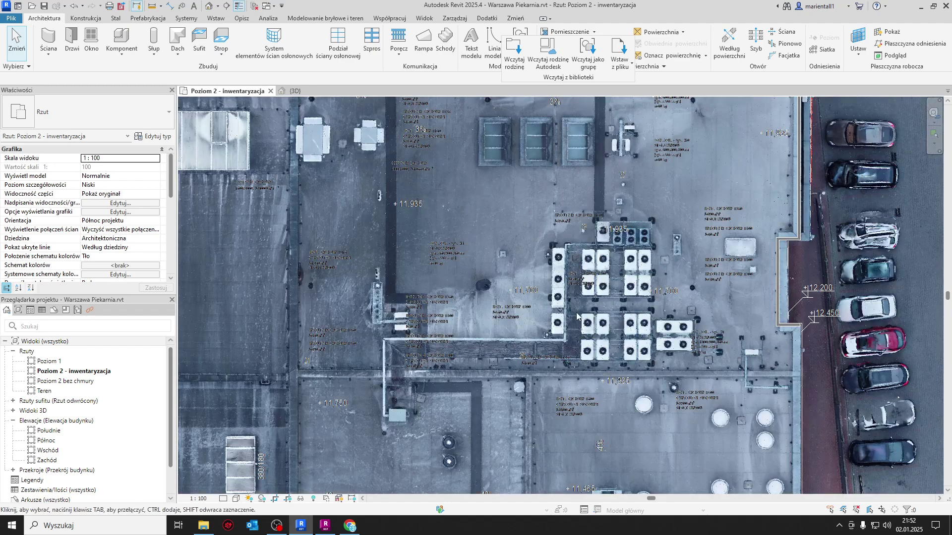
- Untick 'Pokaż chmury punktów w tym widoku' again to leave only the DWG linework
key("v")
key("g")
left_click(616, 130)
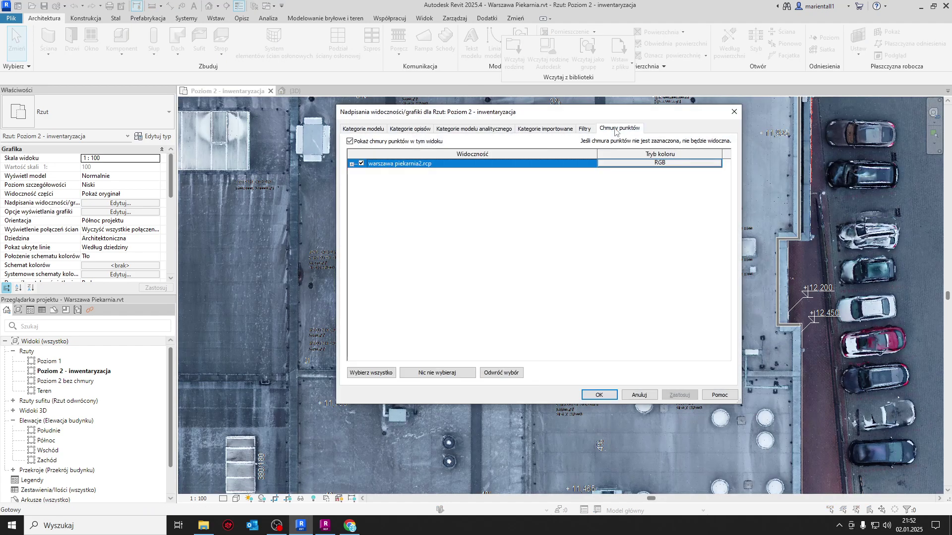
left_click(351, 142)
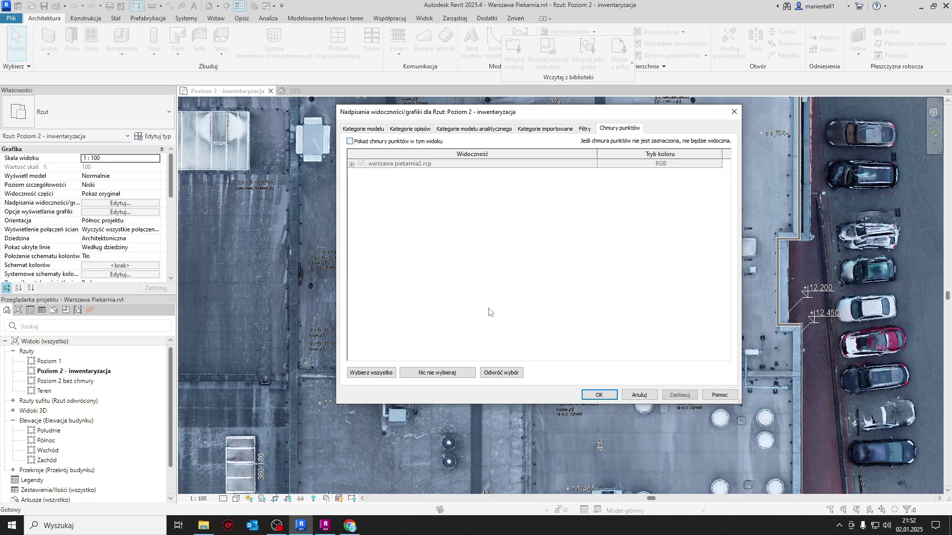
left_click(614, 398)
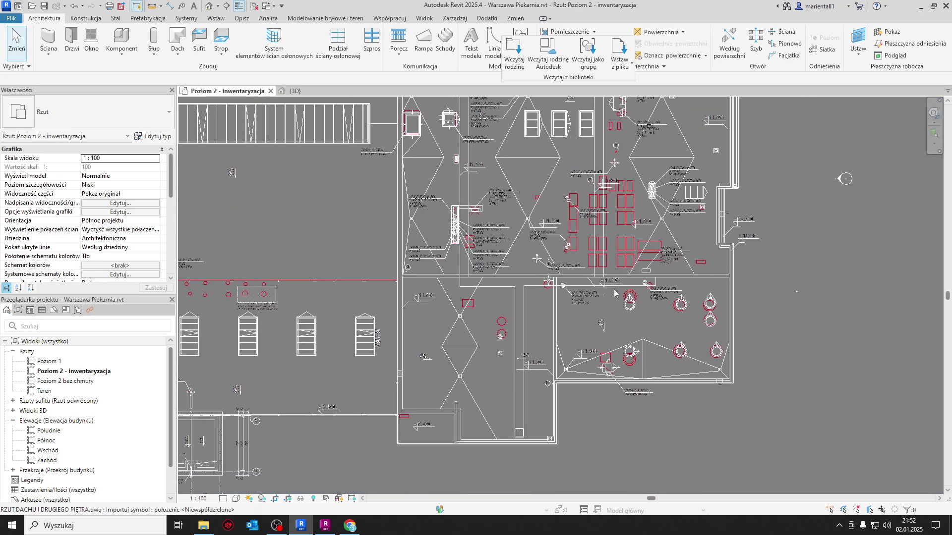
- Pan around the DWG roof linework above, below and right of the long rectangle
scroll(615, 292, "up", 2)
mouse_move(466, 394)
middle_mouse_down()
mouse_move(560, 412)
mouse_move(420, 340)
middle_mouse_up()
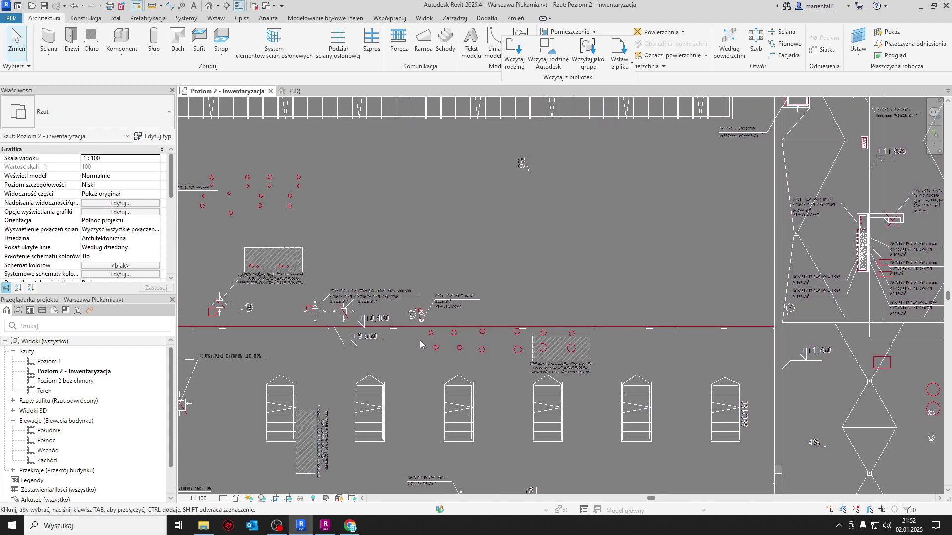
middle_click_drag(400, 334, 609, 428)
scroll(319, 260, "down", 1)
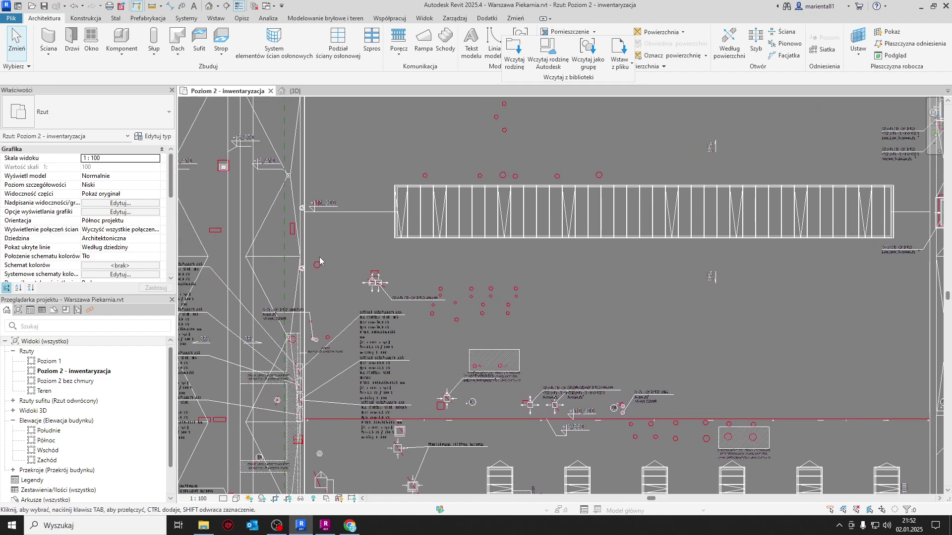
middle_click_drag(426, 292, 411, 456)
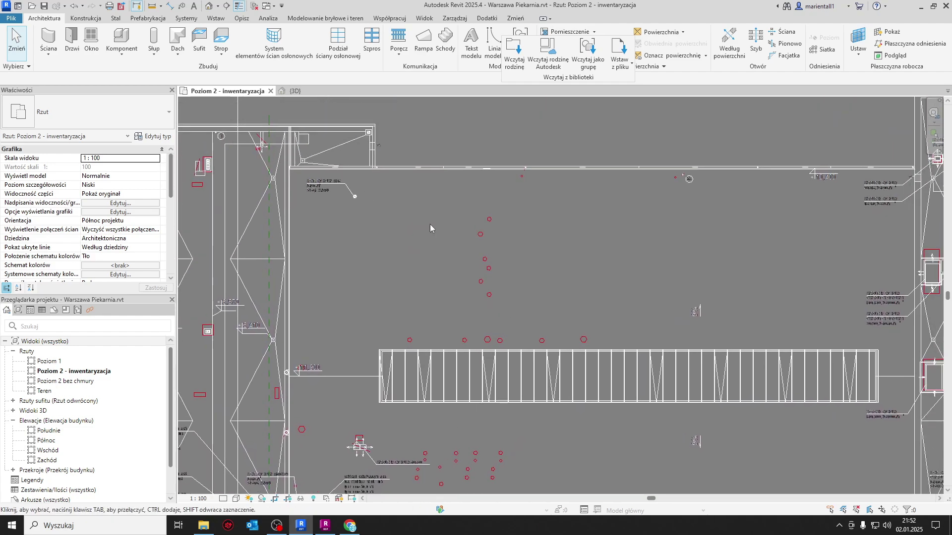
scroll(333, 203, "up", 2)
scroll(333, 203, "down", 3)
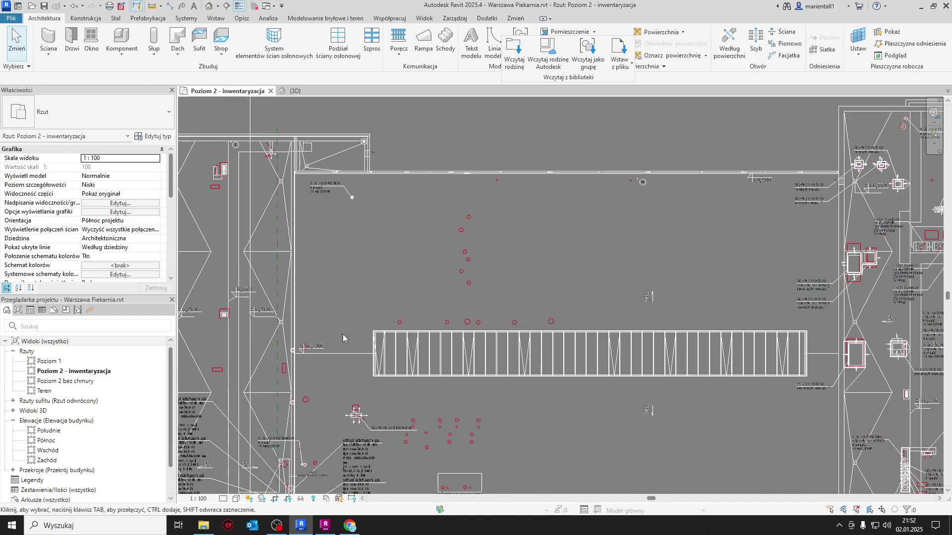
mouse_move(343, 334)
middle_mouse_down()
mouse_move(493, 385)
mouse_move(250, 404)
middle_mouse_up()
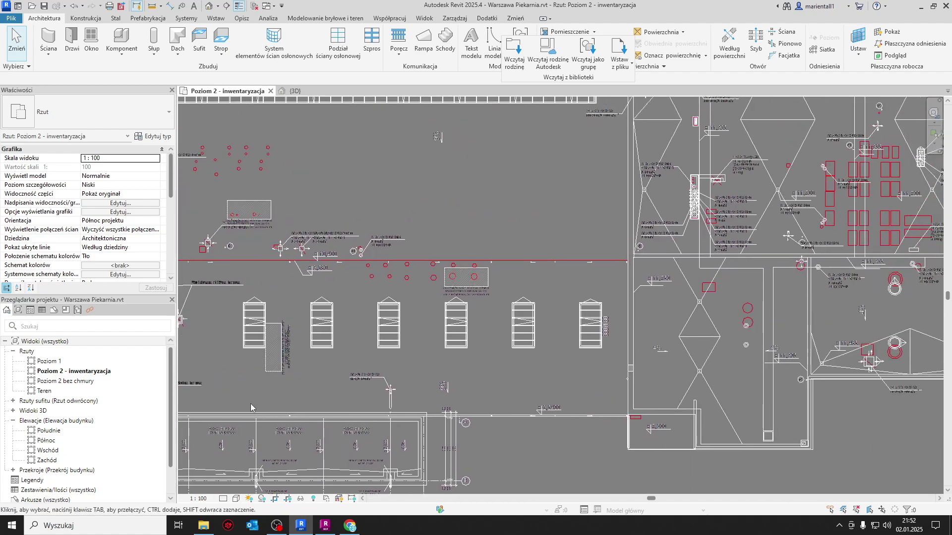
middle_click_drag(572, 413, 380, 461)
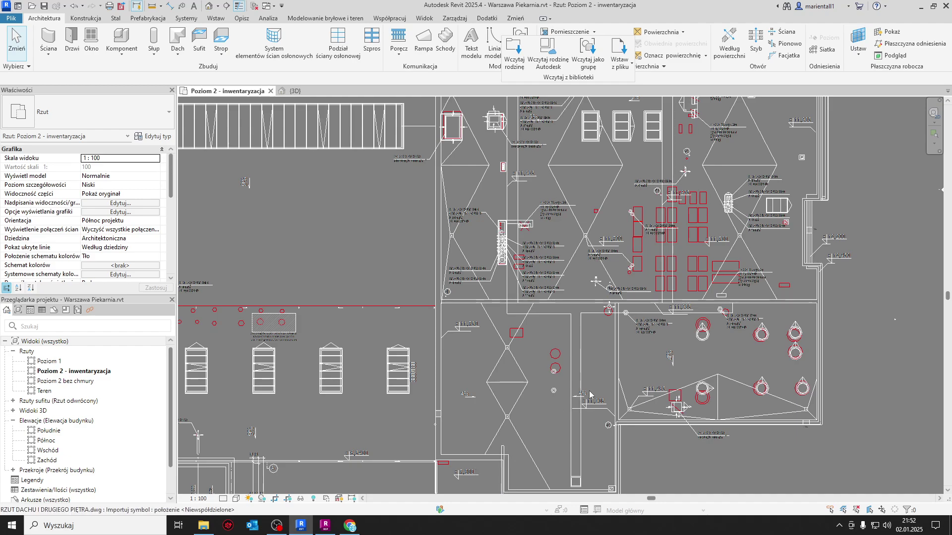
- Zoom out and back in over the left roof area, recentring on the long rectangle
scroll(597, 412, "down", 1)
scroll(597, 412, "down", 1)
scroll(597, 412, "down", 1)
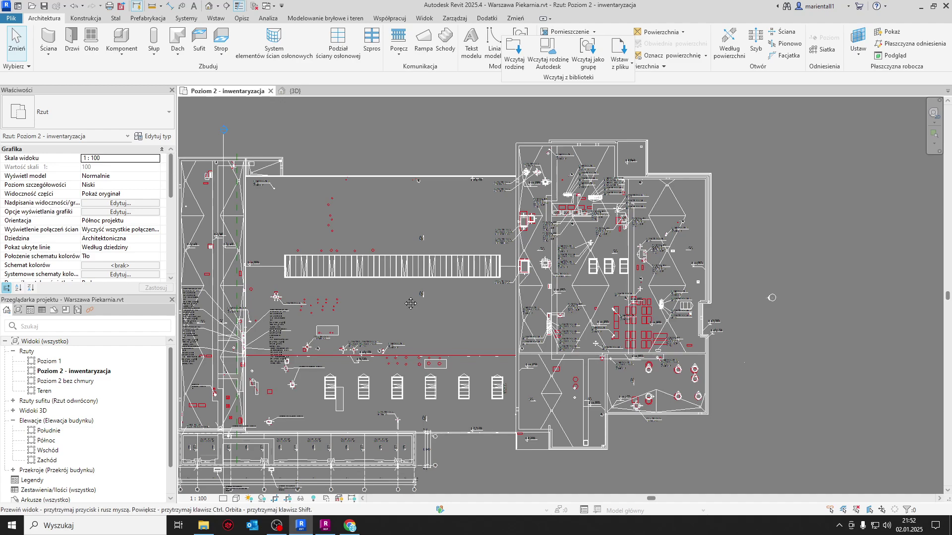
scroll(425, 386, "up", 1)
scroll(425, 387, "up", 1)
scroll(426, 387, "up", 1)
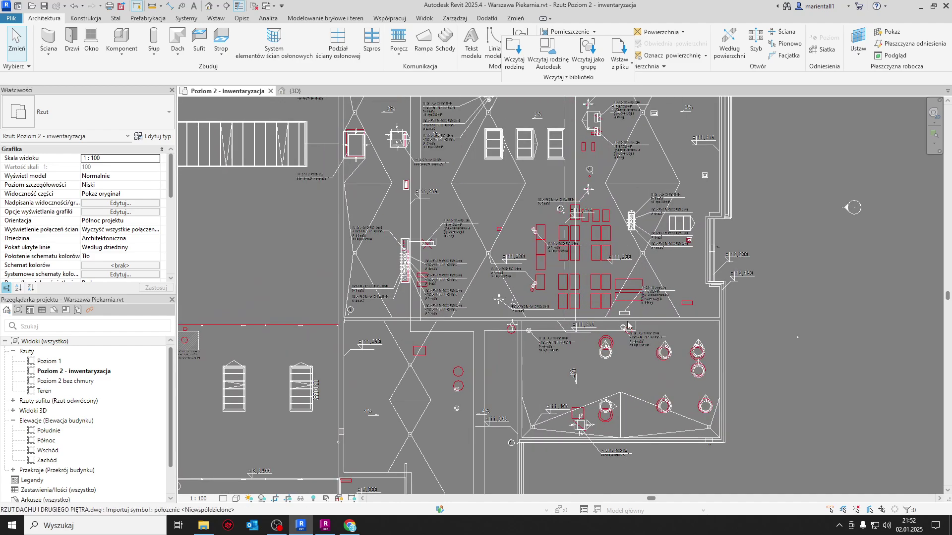
scroll(628, 325, "down", 1)
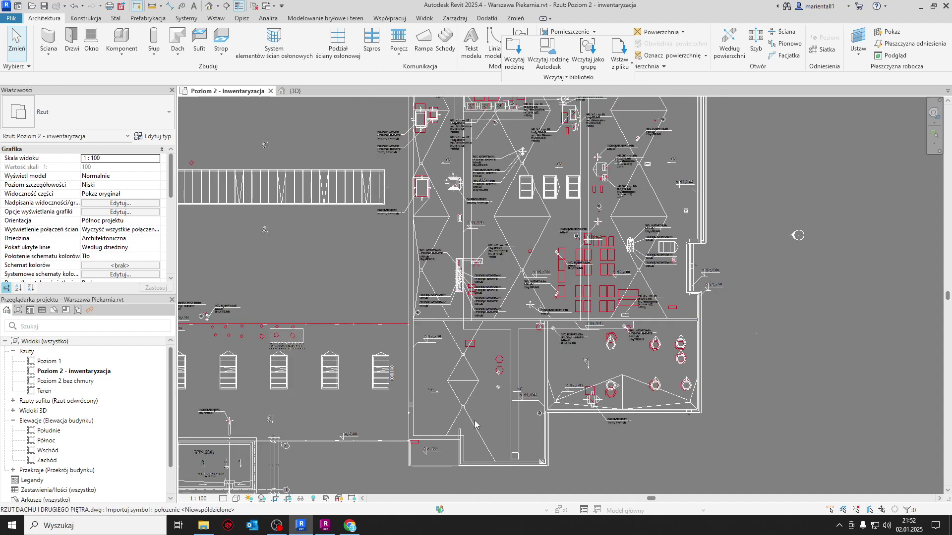
scroll(580, 317, "up", 1)
scroll(580, 317, "up", 1)
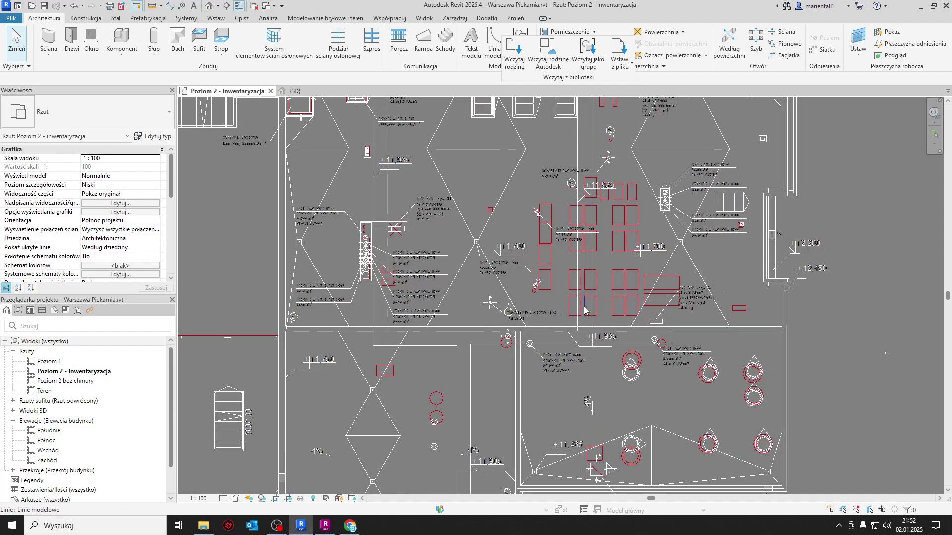
scroll(477, 347, "down", 1)
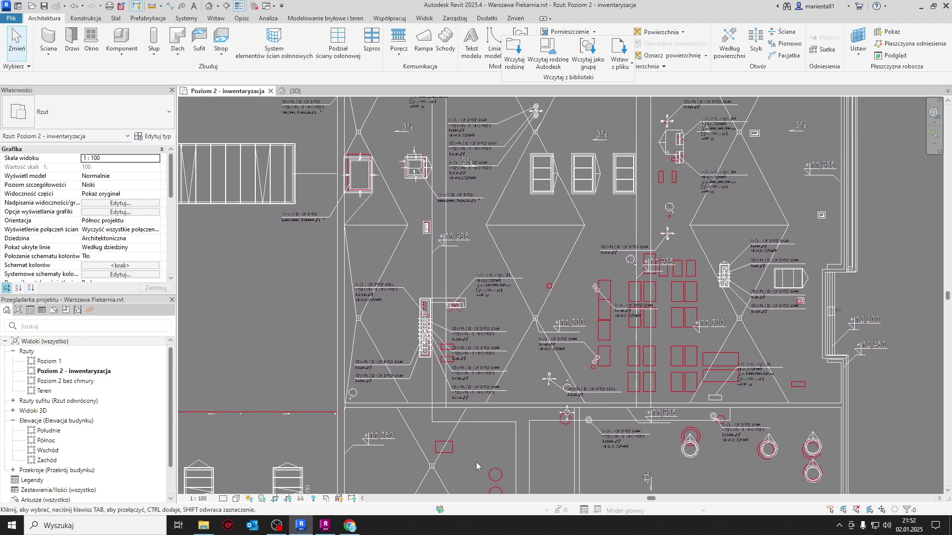
scroll(477, 462, "down", 1)
middle_click_drag(477, 461, 594, 360)
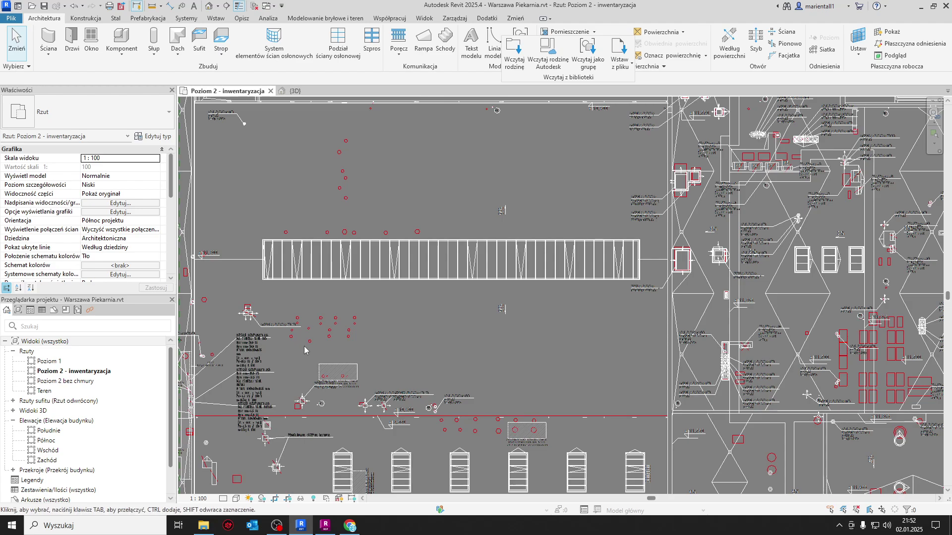
scroll(430, 325, "up", 1)
middle_click_drag(336, 371, 370, 379)
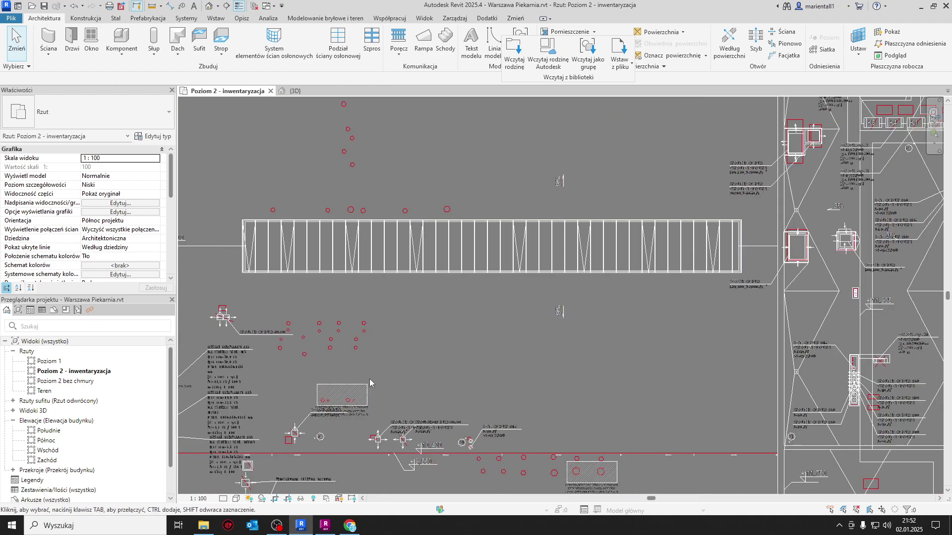
- Tick 'Pokaż chmury punktów w tym widoku' in VG to show the point cloud again
key("v")
key("g")
left_click(625, 129)
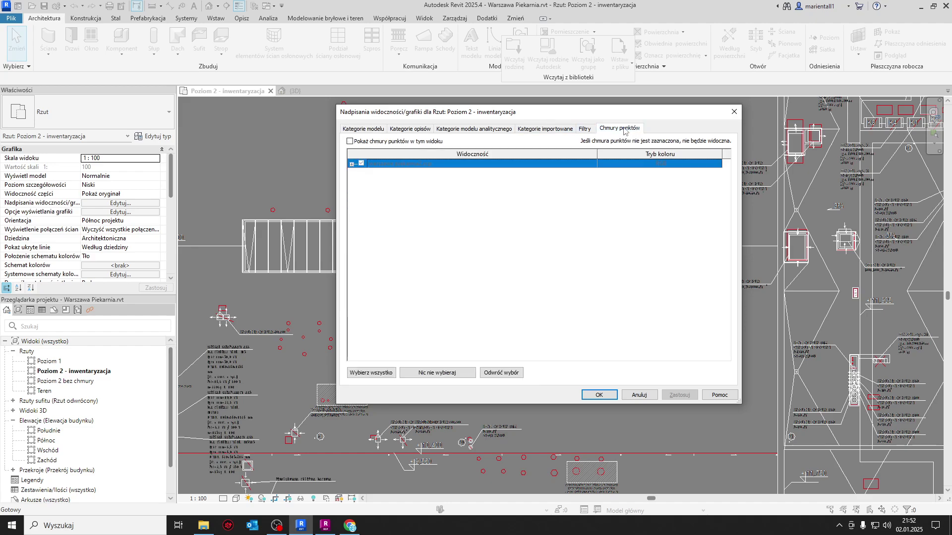
left_click(353, 142)
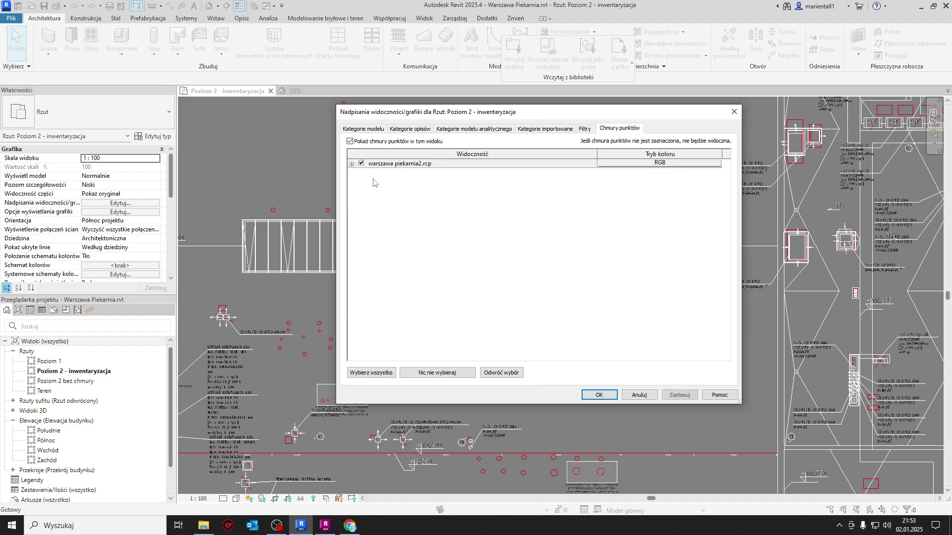
left_click(585, 395)
- Zoom and pan over the roof point cloud, then switch to the {3D} view
scroll(347, 347, "up", 2)
scroll(369, 330, "up", 2)
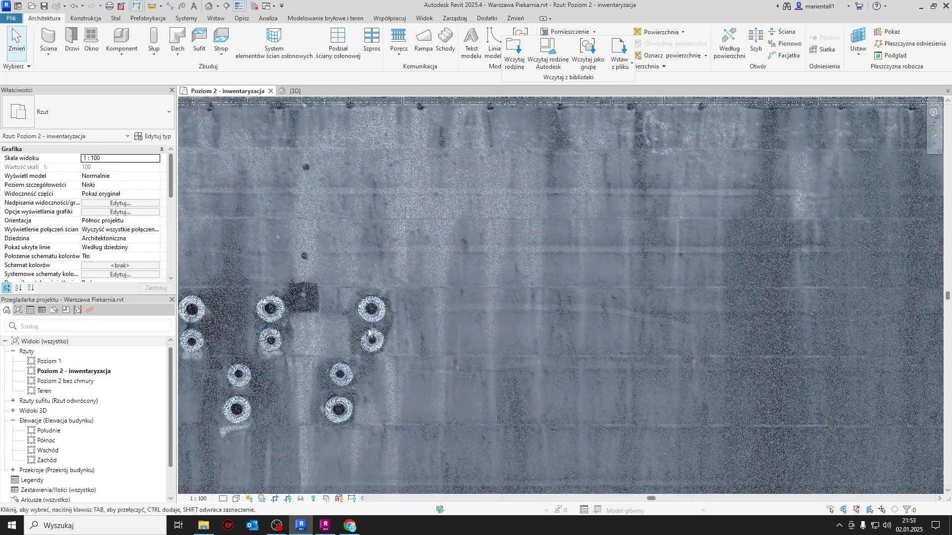
scroll(369, 331, "up", 2)
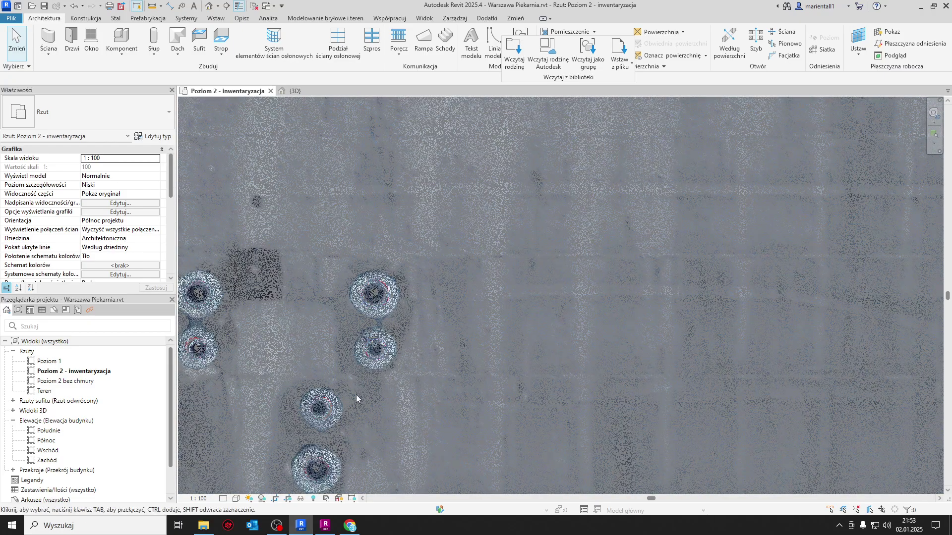
middle_click_drag(228, 347, 491, 346)
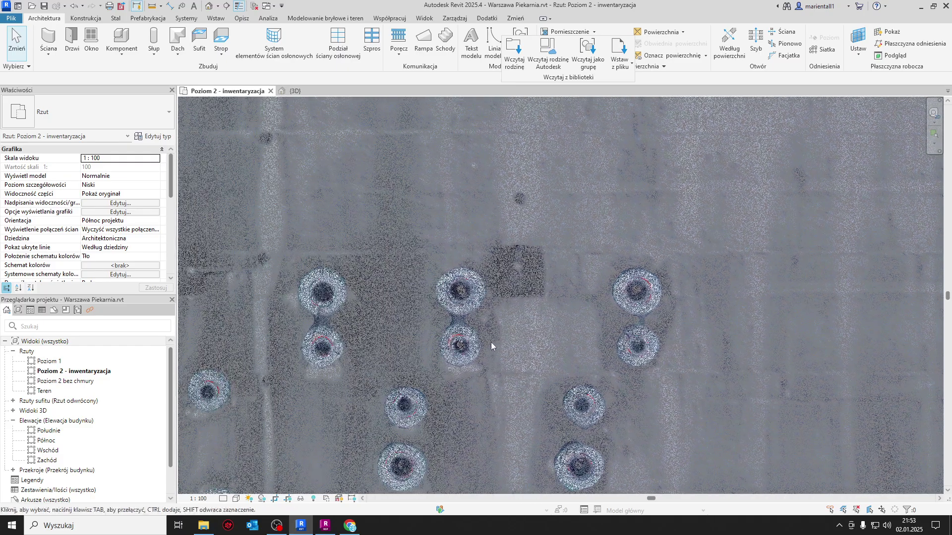
scroll(510, 295, "down", 3)
scroll(518, 292, "down", 3)
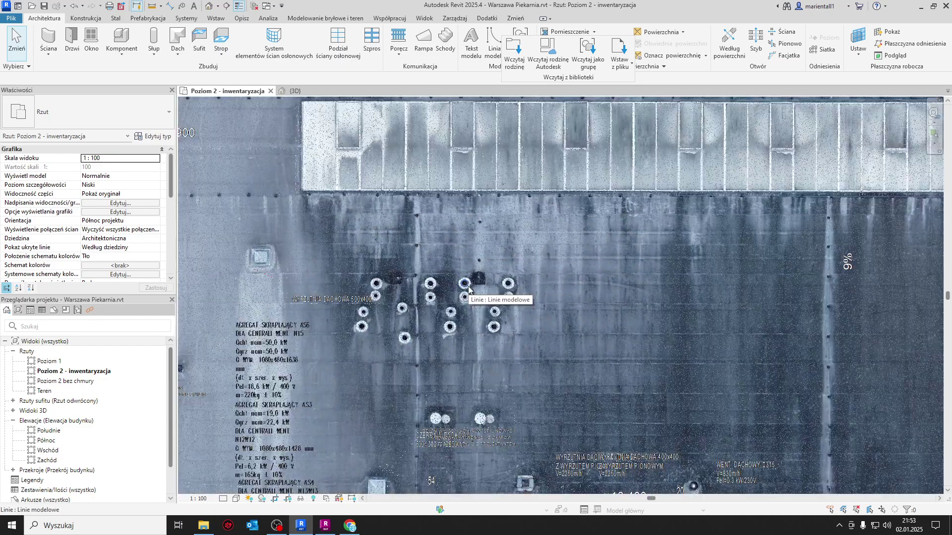
scroll(525, 288, "down", 3)
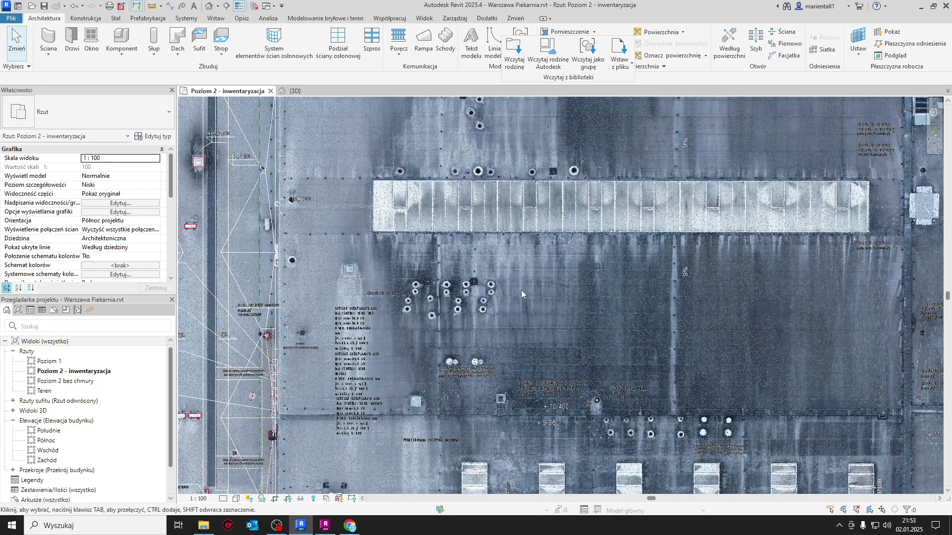
left_click(296, 91)
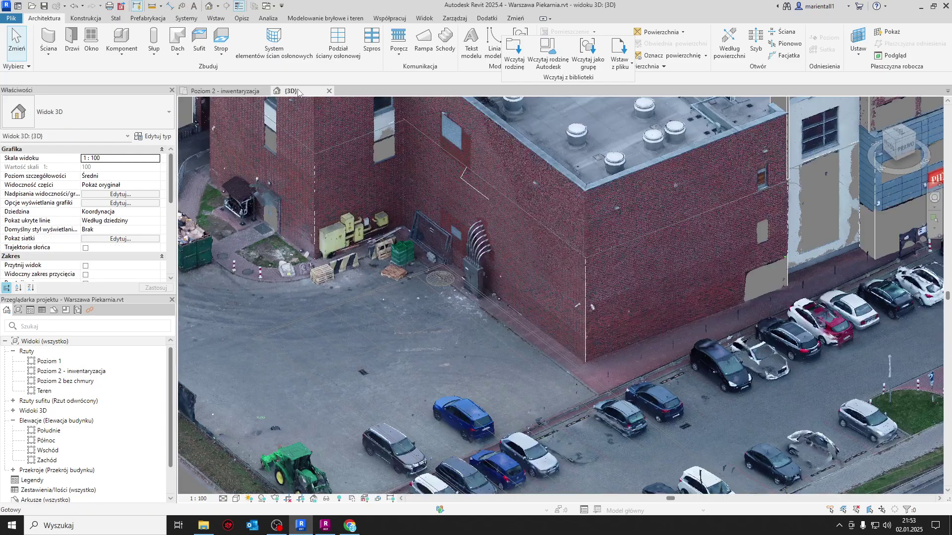
- Move across the rooftop AC units in the {3D} point cloud, zooming in close and back out
mouse_move(496, 239)
middle_mouse_down()
mouse_move(527, 242)
mouse_move(544, 406)
mouse_move(575, 411)
middle_mouse_up()
scroll(419, 386, "up", 2)
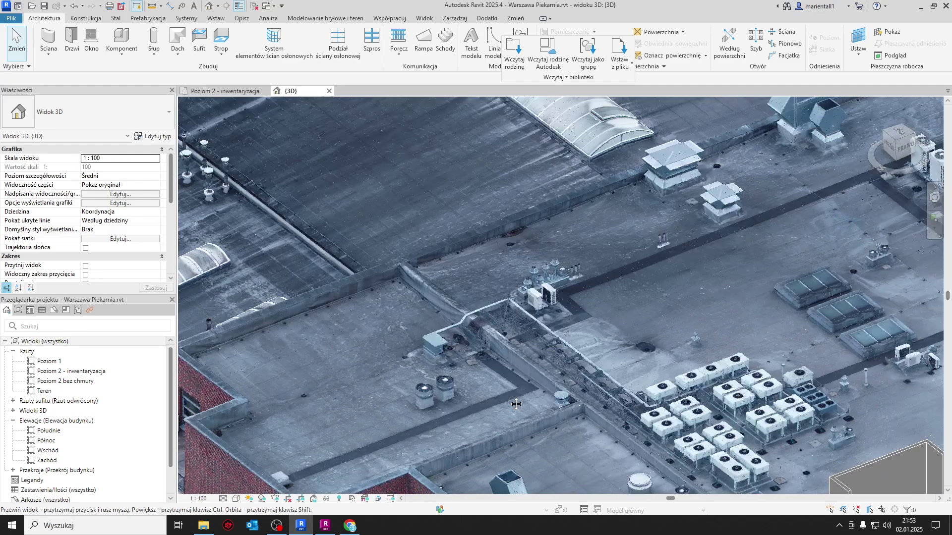
mouse_move(418, 387)
middle_mouse_down()
mouse_move(513, 376)
mouse_move(623, 478)
middle_mouse_up()
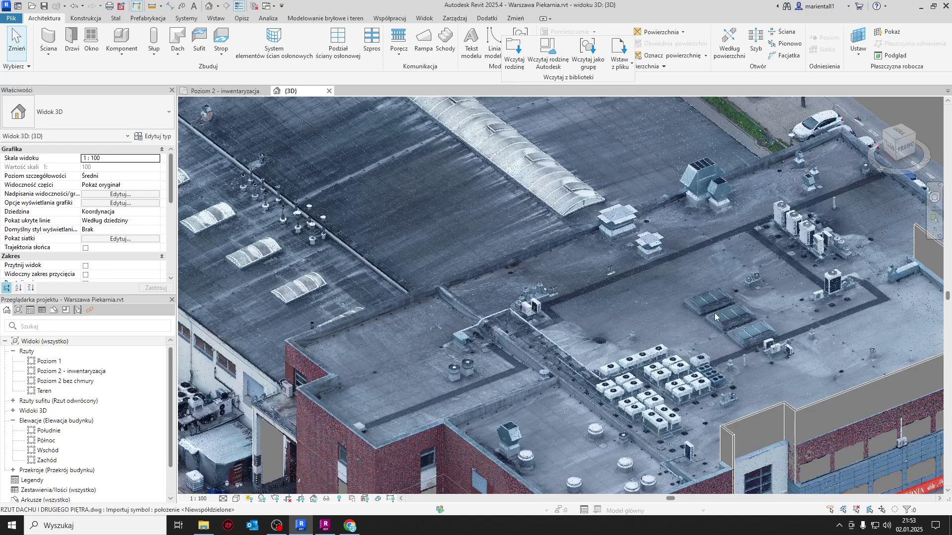
scroll(416, 225, "up", 2)
scroll(417, 225, "up", 2)
scroll(417, 224, "up", 2)
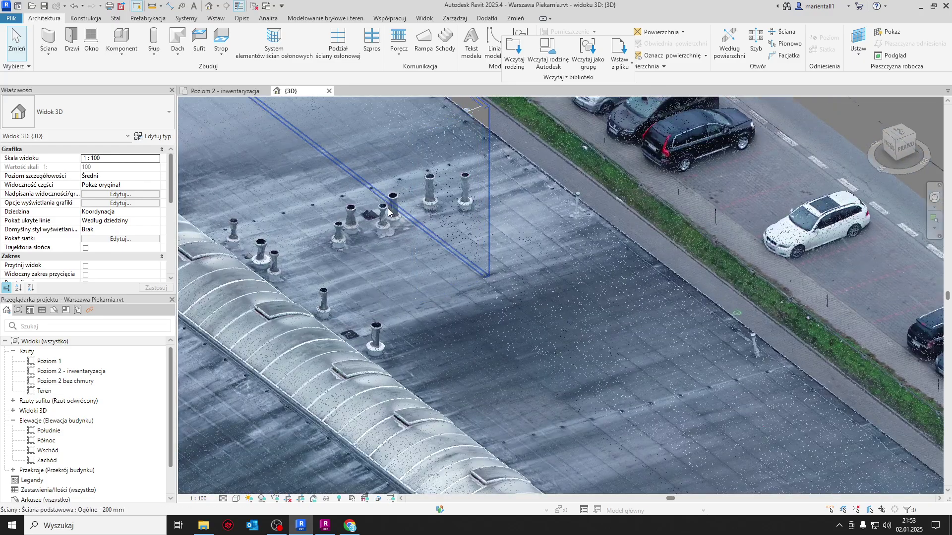
scroll(416, 224, "up", 2)
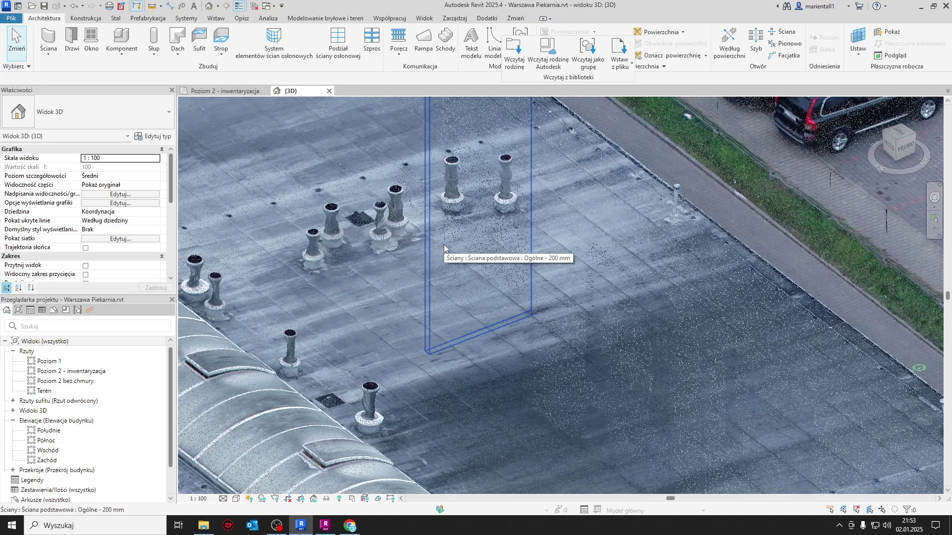
scroll(451, 243, "down", 1)
scroll(464, 241, "down", 2)
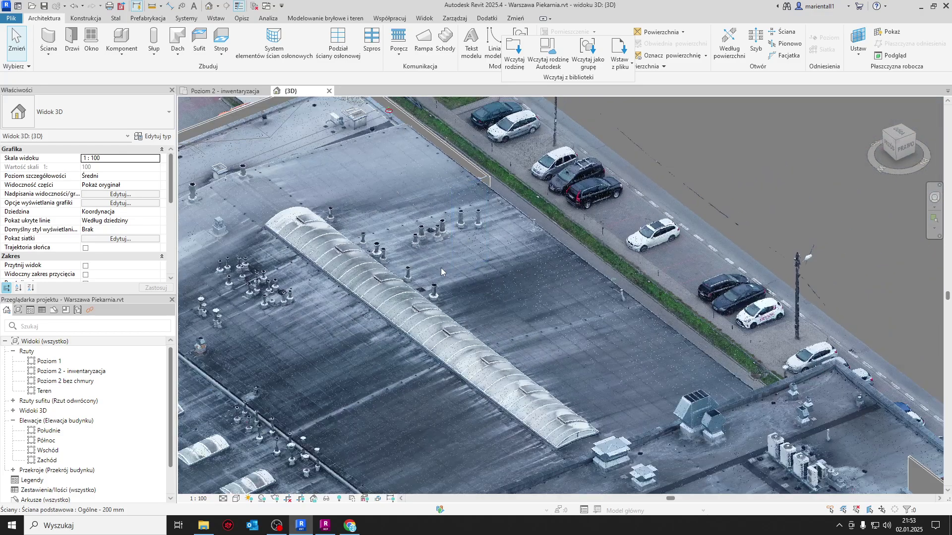
scroll(441, 268, "down", 1)
scroll(441, 268, "down", 1)
- Open the Poziom 2 - inwentaryzacja plan and zoom out over the point cloud and DWG
left_click(225, 93)
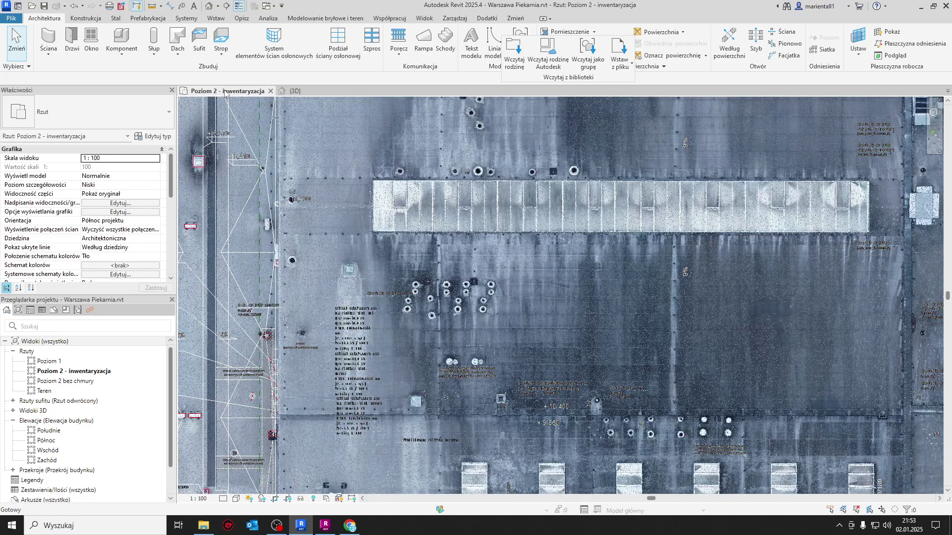
scroll(577, 405, "down", 1)
scroll(577, 405, "down", 2)
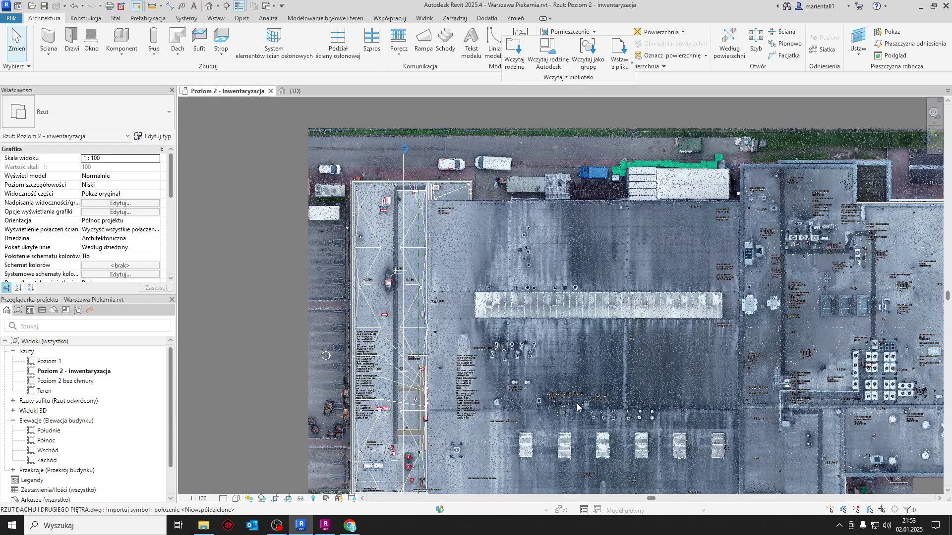
scroll(577, 407, "down", 1)
mouse_move(596, 359)
middle_mouse_down()
mouse_move(623, 365)
mouse_move(513, 329)
middle_mouse_up()
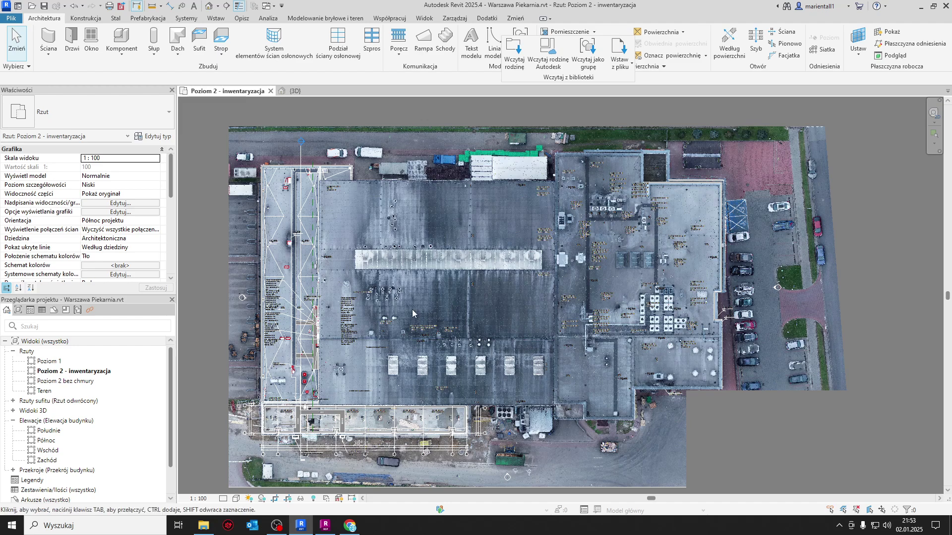
middle_click_drag(414, 311, 460, 305)
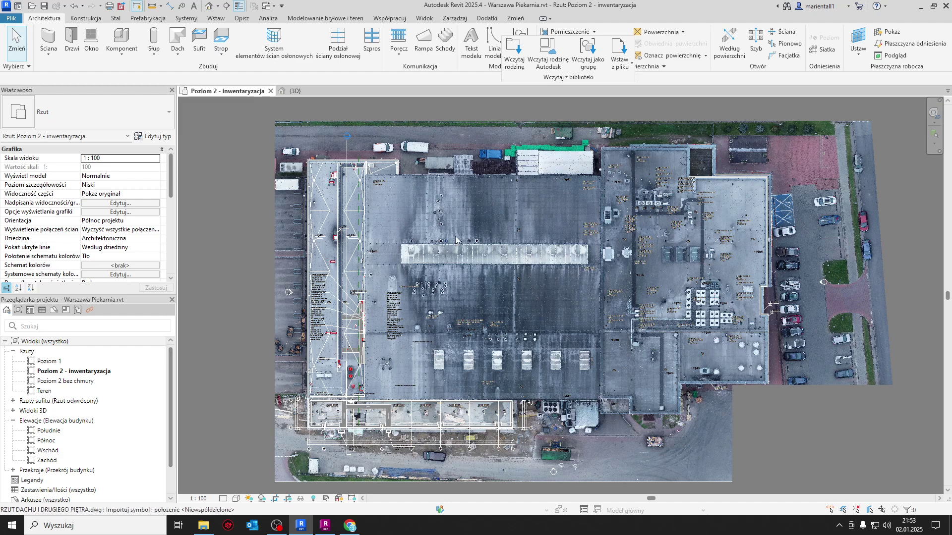
mouse_move(672, 267)
middle_mouse_down()
mouse_move(622, 287)
mouse_move(639, 264)
middle_mouse_up()
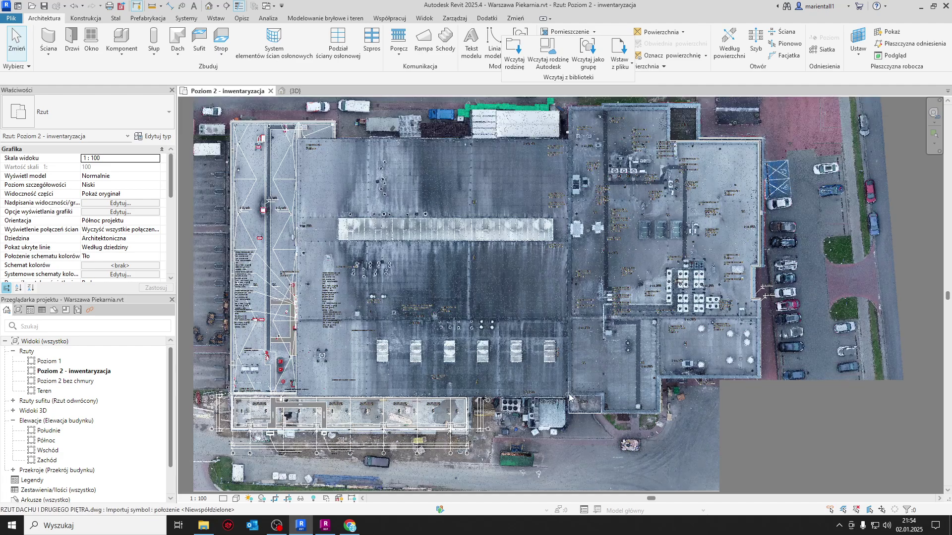
- Pan across the skylight, east roof and car park, then return to the Chrome mesh viewer
scroll(567, 392, "up", 3)
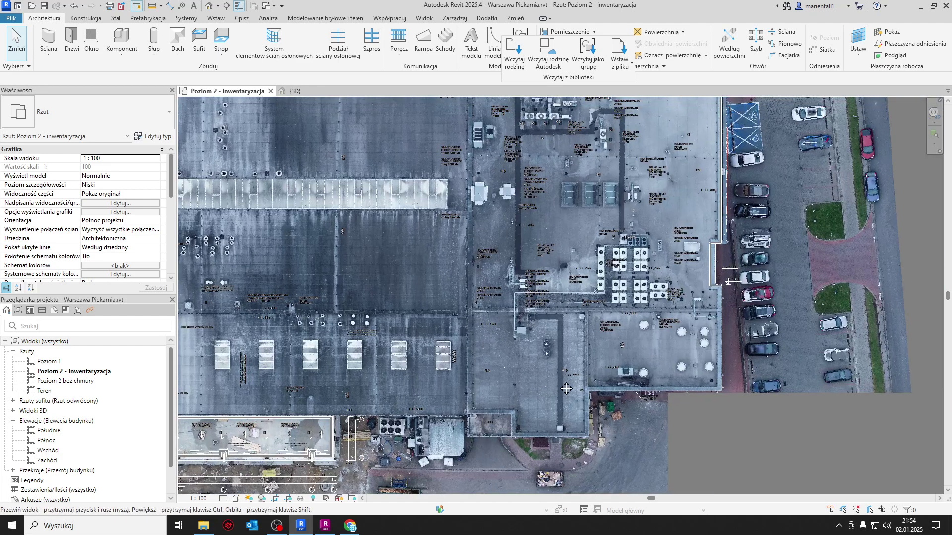
middle_click_drag(690, 363, 567, 390)
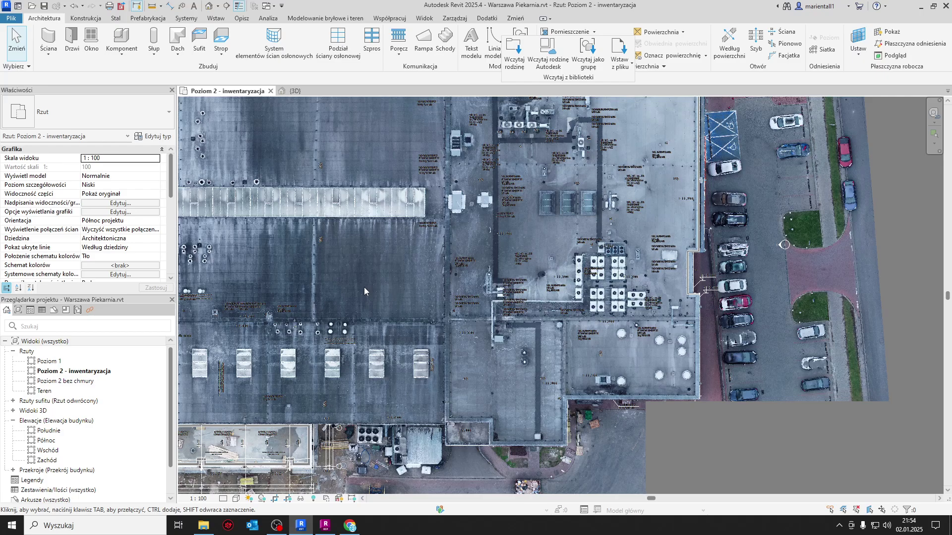
middle_click_drag(364, 291, 563, 320)
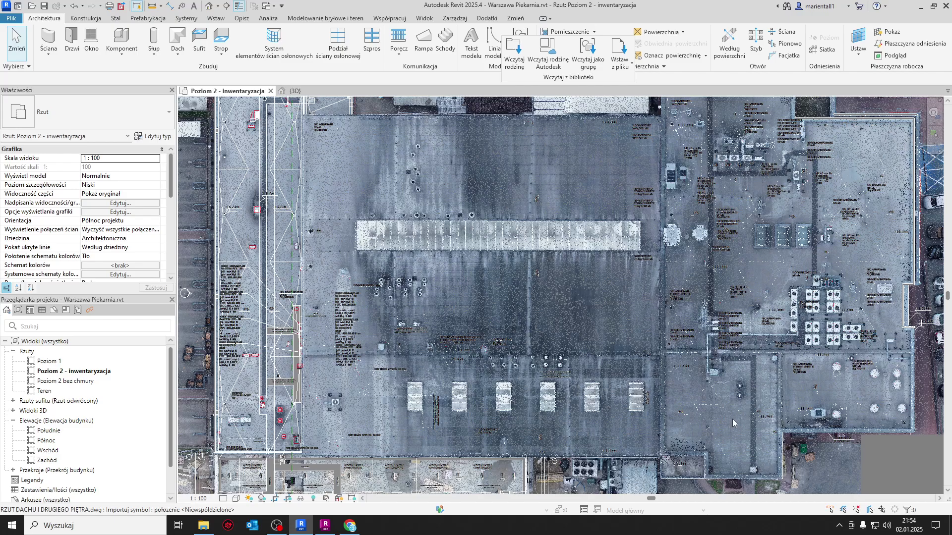
middle_click_drag(850, 314, 671, 357)
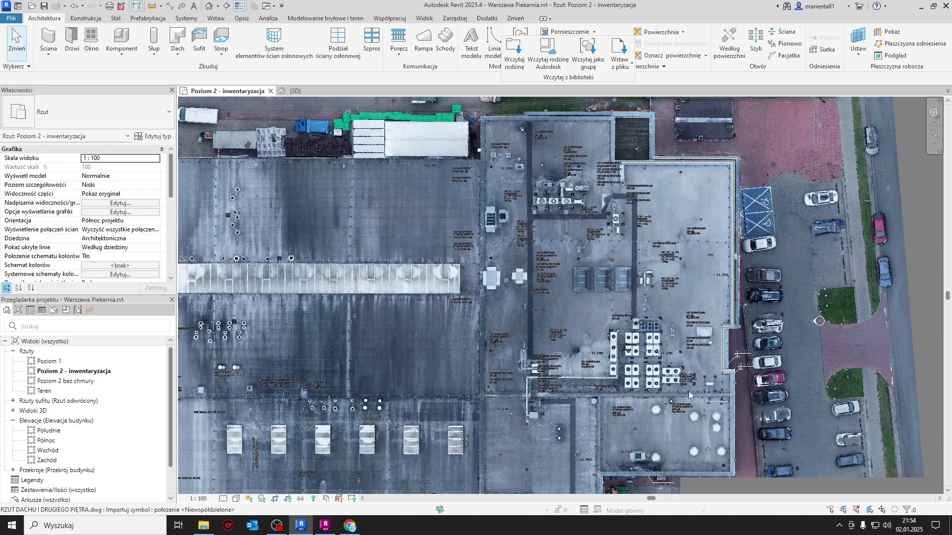
left_click(350, 526)
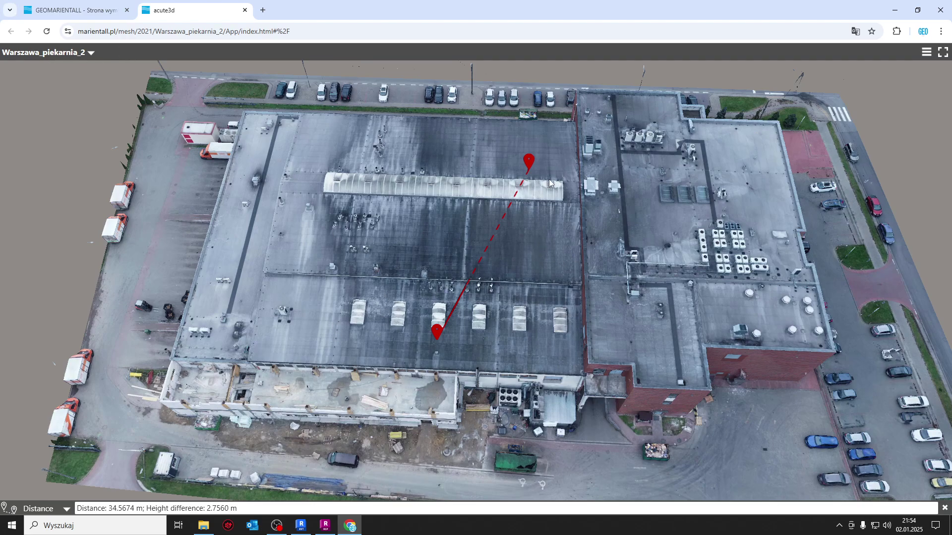
- Mark a new distance start point on the main roof and tilt the model obliquely
left_click(540, 234)
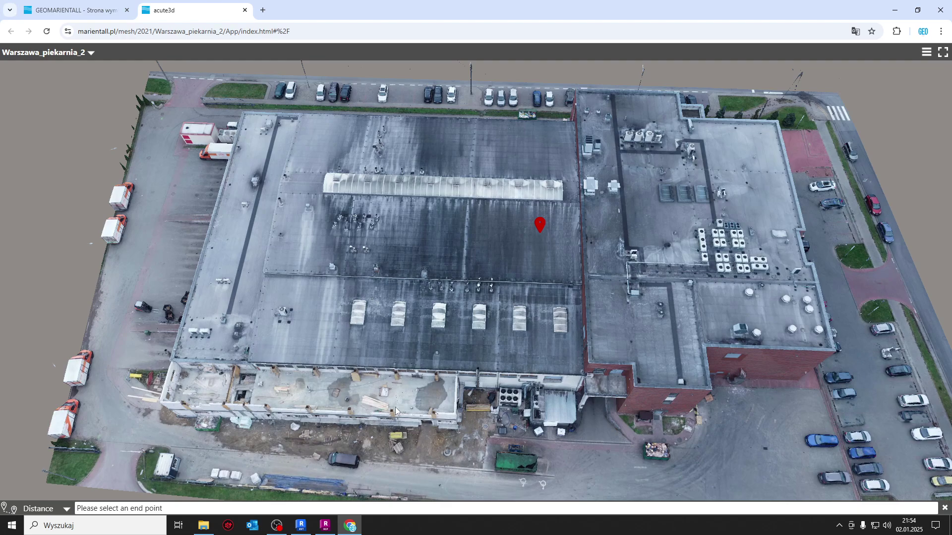
scroll(436, 372, "down", 3)
mouse_move(452, 350)
left_mouse_down()
mouse_move(594, 301)
mouse_move(643, 370)
mouse_move(385, 366)
left_mouse_up()
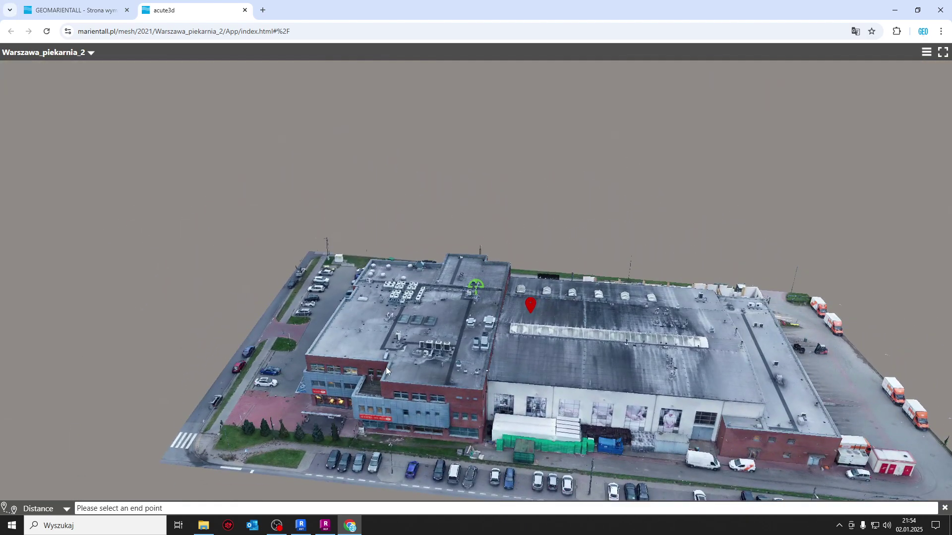
mouse_move(672, 382)
left_mouse_down()
mouse_move(659, 317)
mouse_move(496, 394)
mouse_move(367, 337)
mouse_move(515, 372)
mouse_move(367, 387)
mouse_move(495, 337)
mouse_move(817, 351)
left_mouse_up()
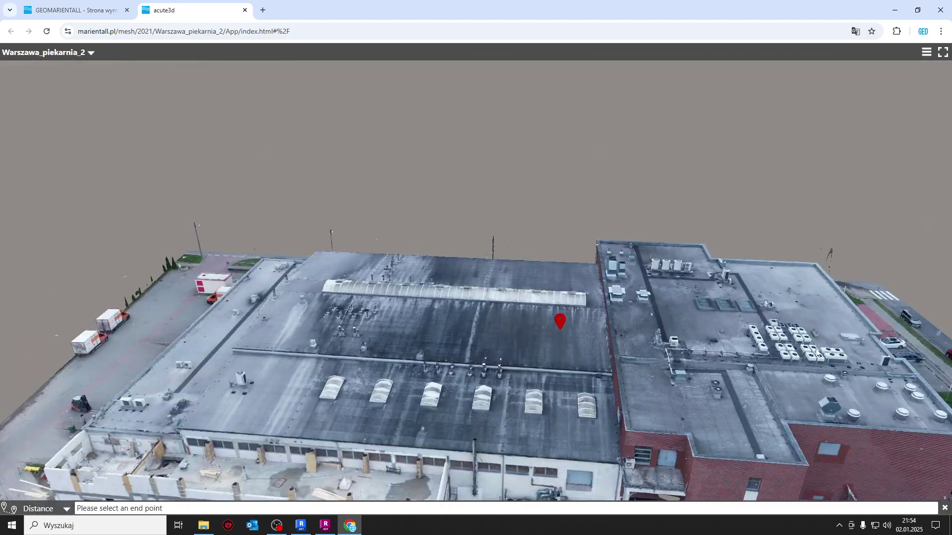
mouse_move(689, 396)
left_mouse_down()
mouse_move(451, 352)
mouse_move(590, 367)
left_mouse_up()
- Pull back to the whole building, then close in on the long skylight and marker
scroll(451, 352, "up", 3)
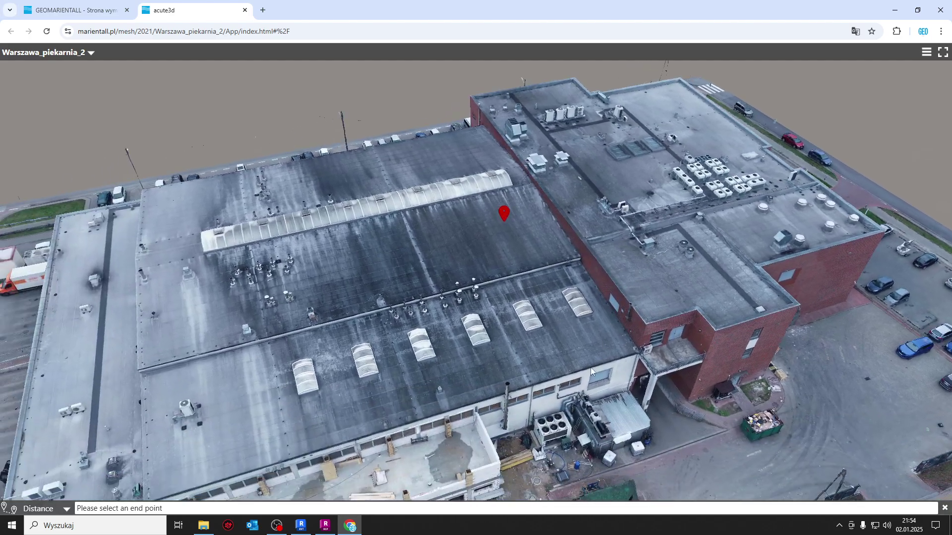
scroll(505, 353, "down", 3)
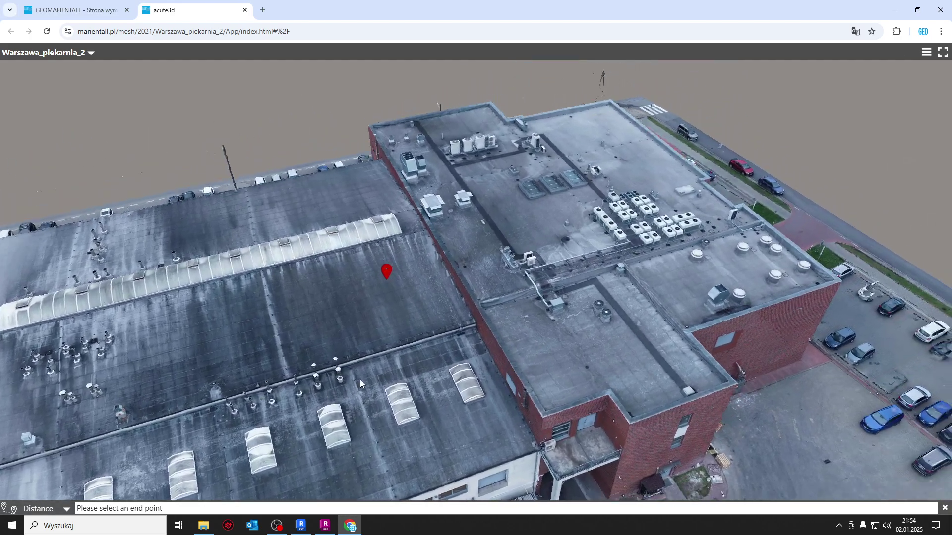
mouse_move(360, 380)
left_mouse_down()
mouse_move(441, 350)
mouse_move(644, 402)
mouse_move(377, 353)
left_mouse_up()
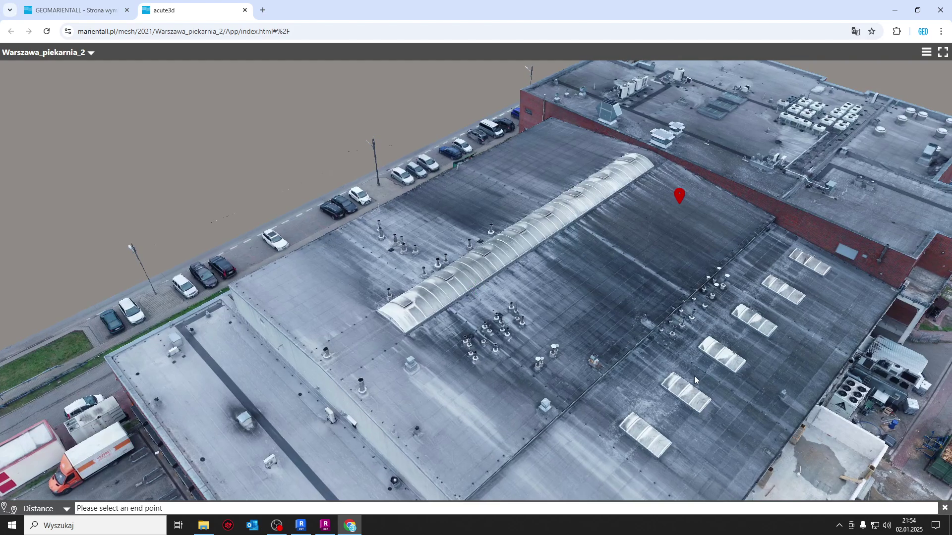
mouse_move(606, 352)
left_mouse_down()
mouse_move(519, 336)
mouse_move(784, 272)
mouse_move(398, 336)
left_mouse_up()
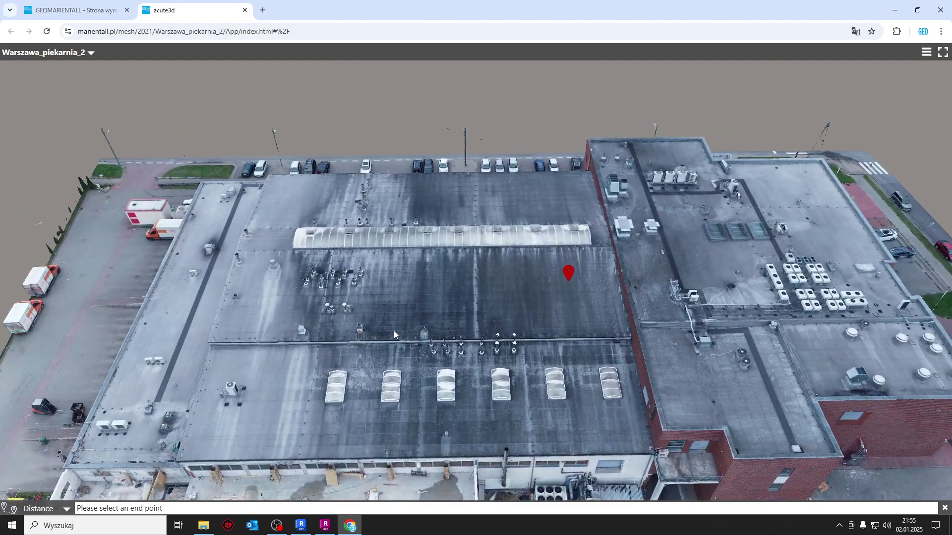
scroll(393, 331, "up", 3)
mouse_move(292, 346)
left_mouse_down()
mouse_move(510, 310)
mouse_move(387, 290)
mouse_move(396, 303)
mouse_move(511, 275)
mouse_move(552, 242)
left_mouse_up()
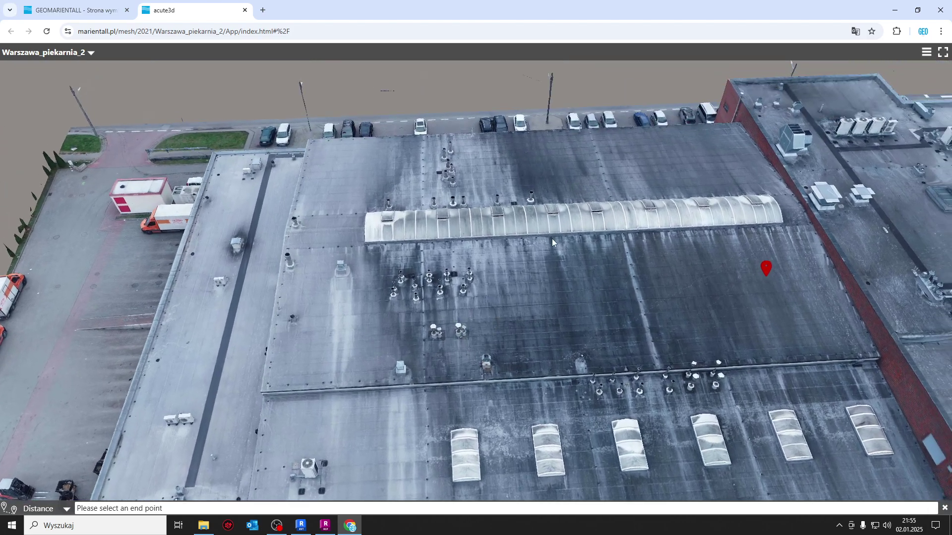
- Restart Measurements > Distance and measure the skylight west to east end: 38.9549 m, -5.2170 cm
left_click(926, 54)
left_click(887, 124)
left_click(348, 257)
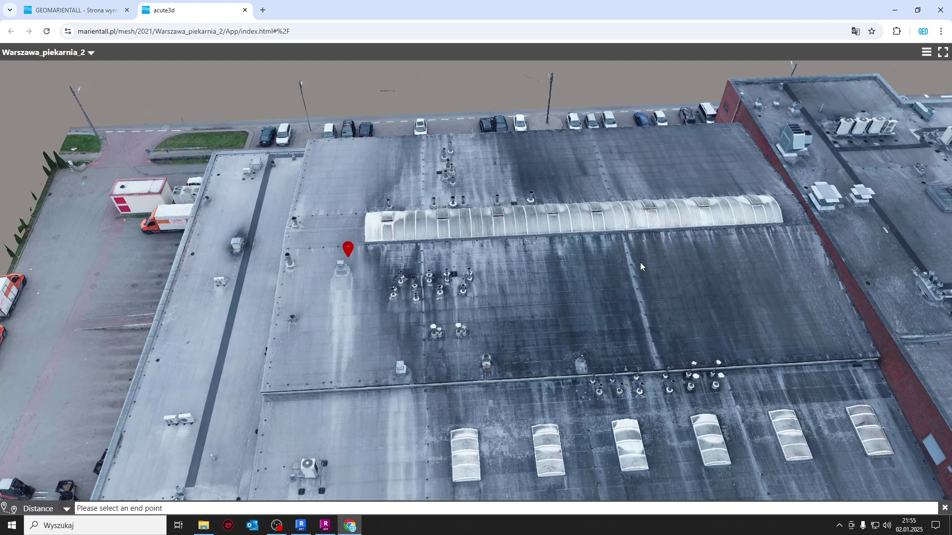
left_click(759, 242)
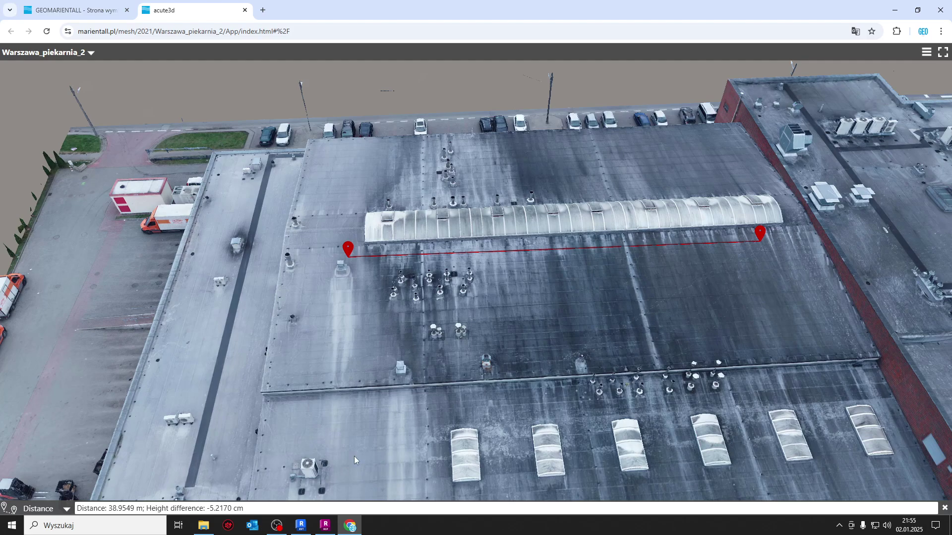
- Zoom out, recentre the building and orbit to view it from the other side
scroll(392, 370, "down", 2)
scroll(391, 371, "down", 1)
scroll(391, 370, "down", 1)
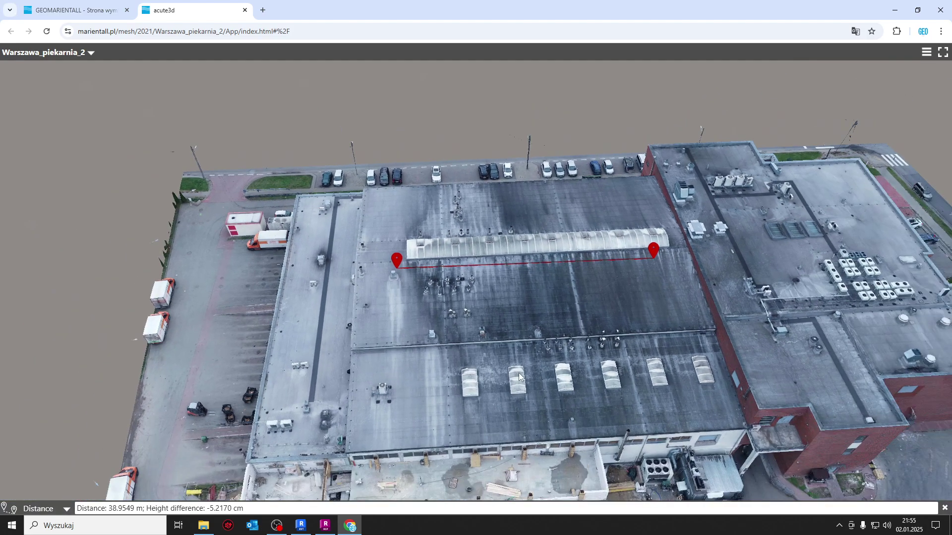
left_click_drag(629, 373, 490, 394)
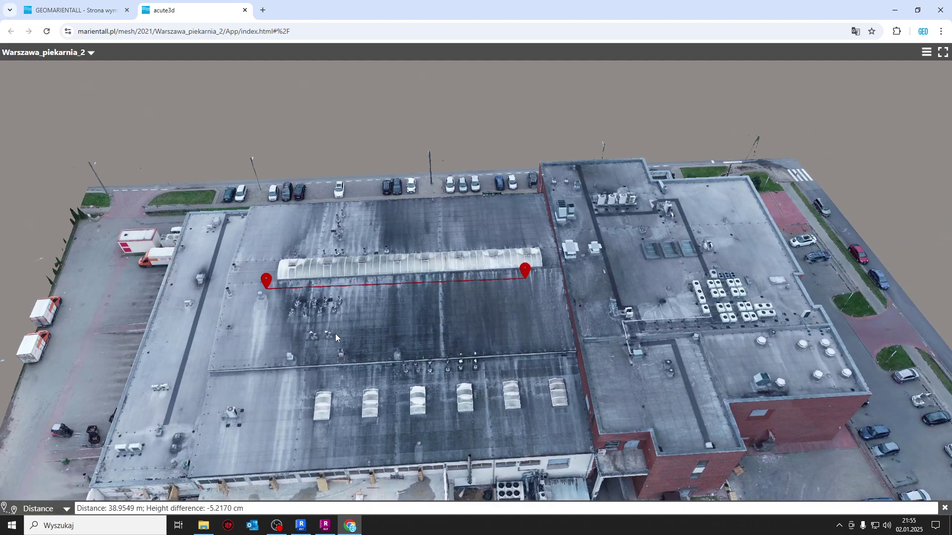
mouse_move(335, 334)
left_mouse_down()
mouse_move(478, 322)
mouse_move(544, 278)
mouse_move(276, 312)
mouse_move(418, 317)
left_mouse_up()
left_click_drag(361, 353, 483, 354)
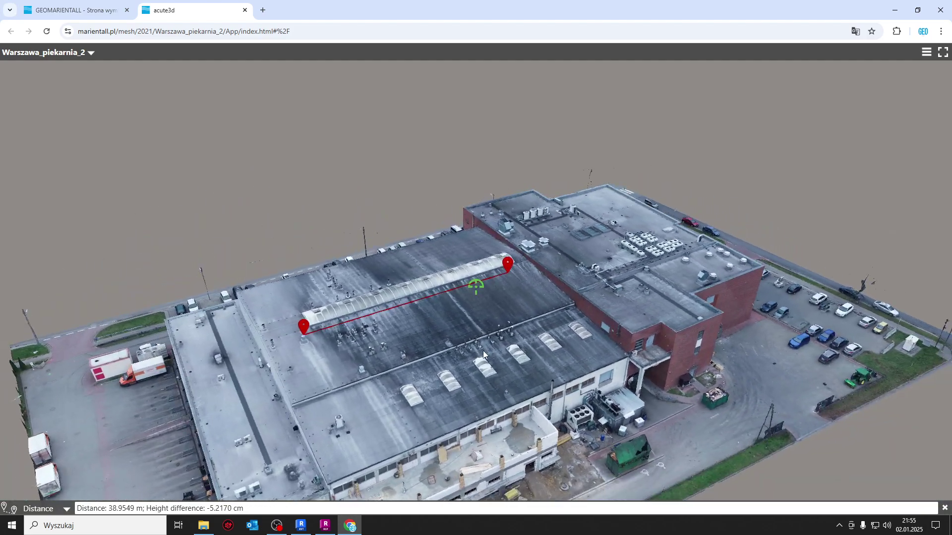